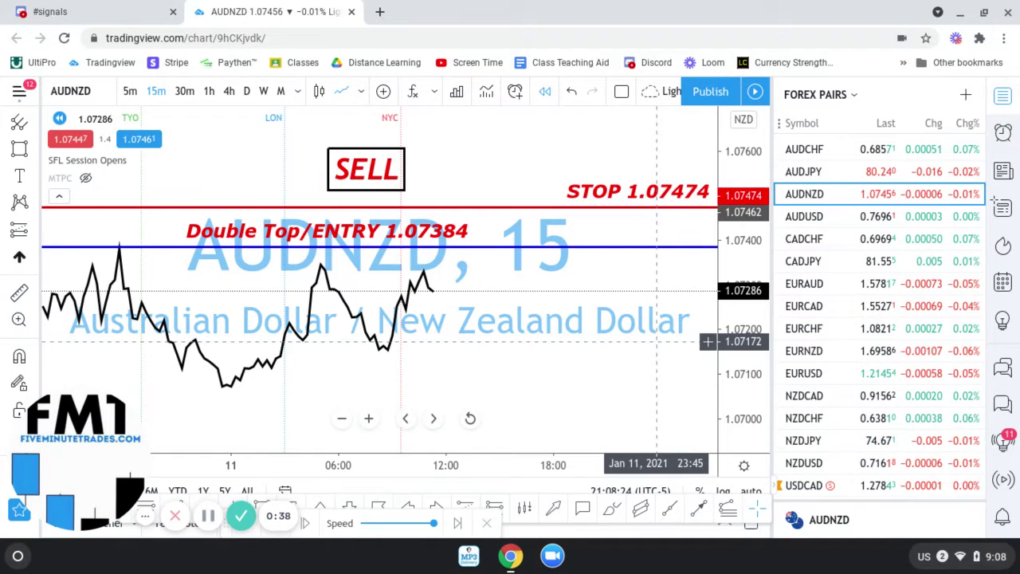
Step: Pan the AUDNZD 15m chart back until both double-top peaks under STOP 1.07474 show
drag(476, 356, 581, 338)
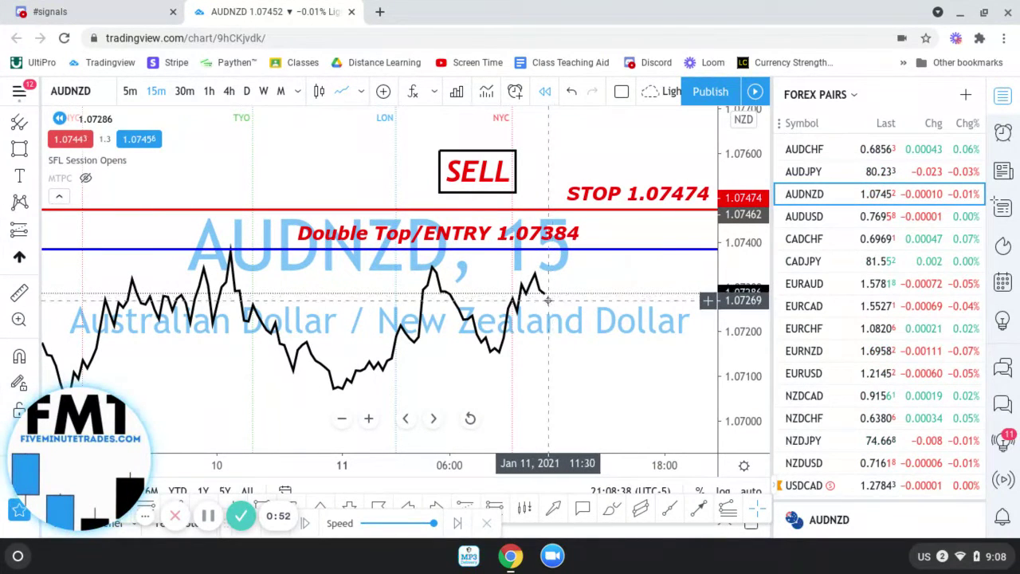
drag(541, 305, 509, 302)
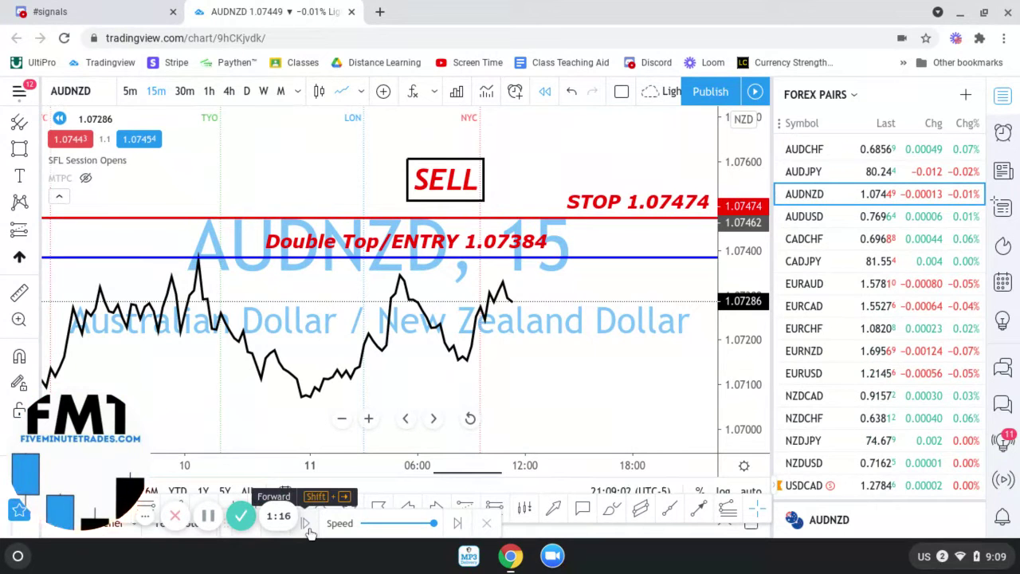
drag(88, 454, 727, 242)
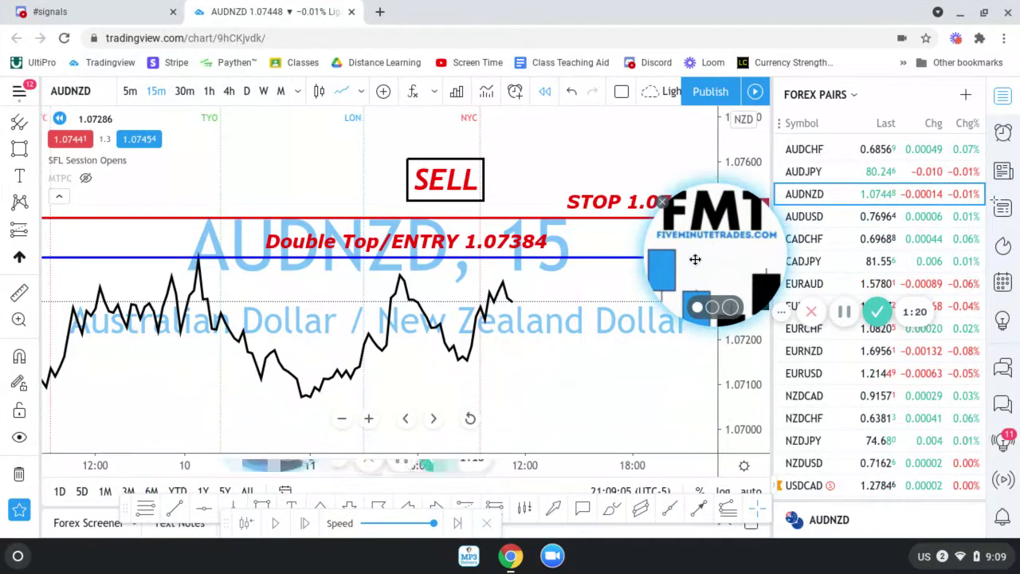
Step: Advance the replay five bars until price touches the Double Top/ENTRY 1.07384 line
click(305, 524)
click(305, 523)
click(305, 528)
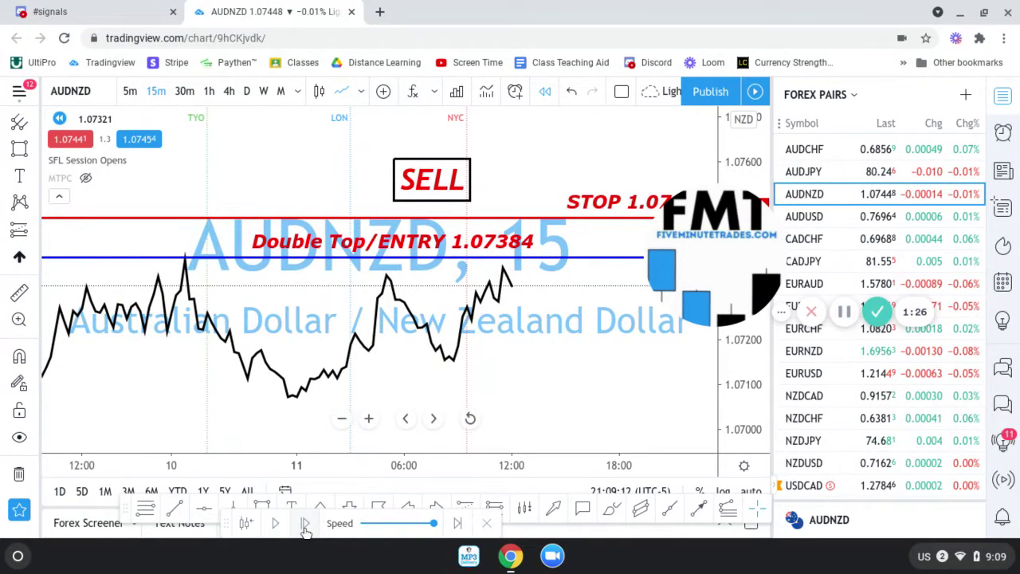
click(305, 526)
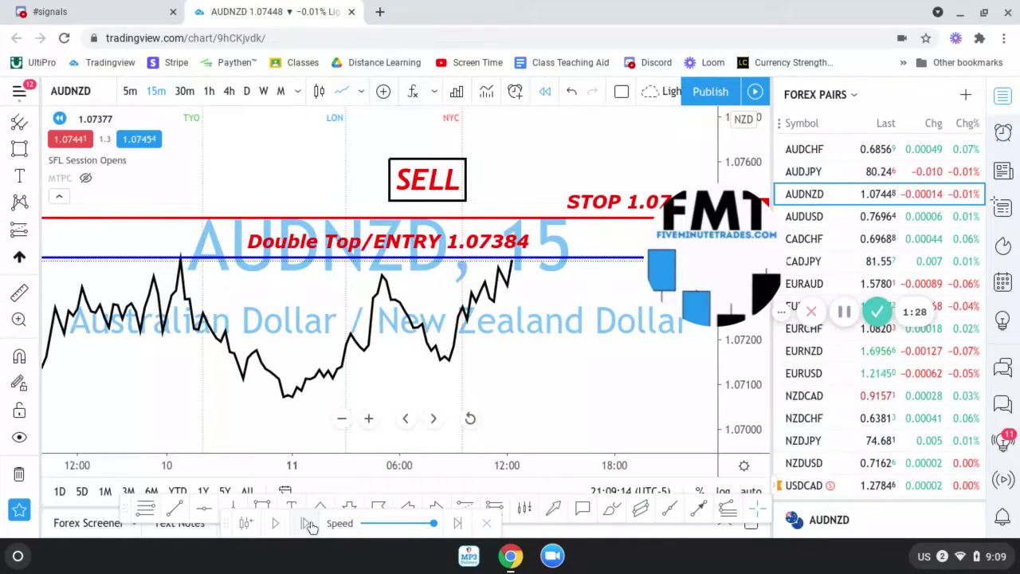
click(305, 526)
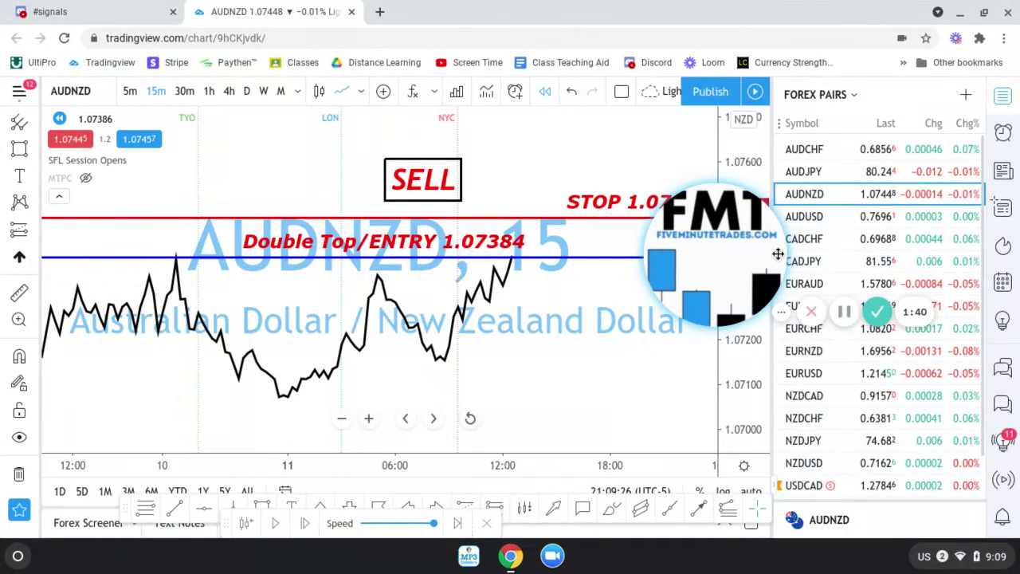
Step: Compress the price scale to show lower prices and open the chart's Object Tree
drag(760, 251, 813, 200)
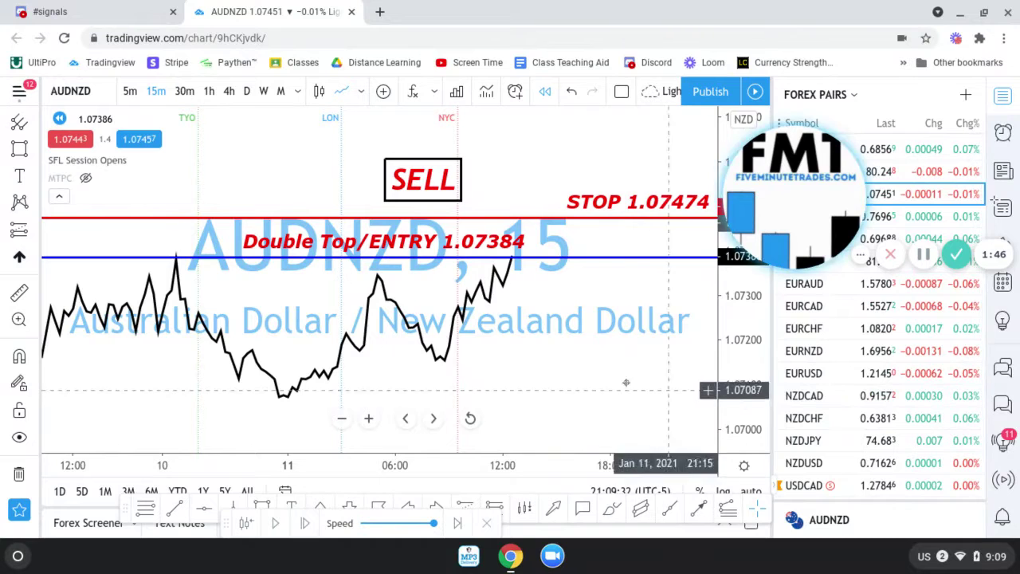
drag(730, 332, 733, 402)
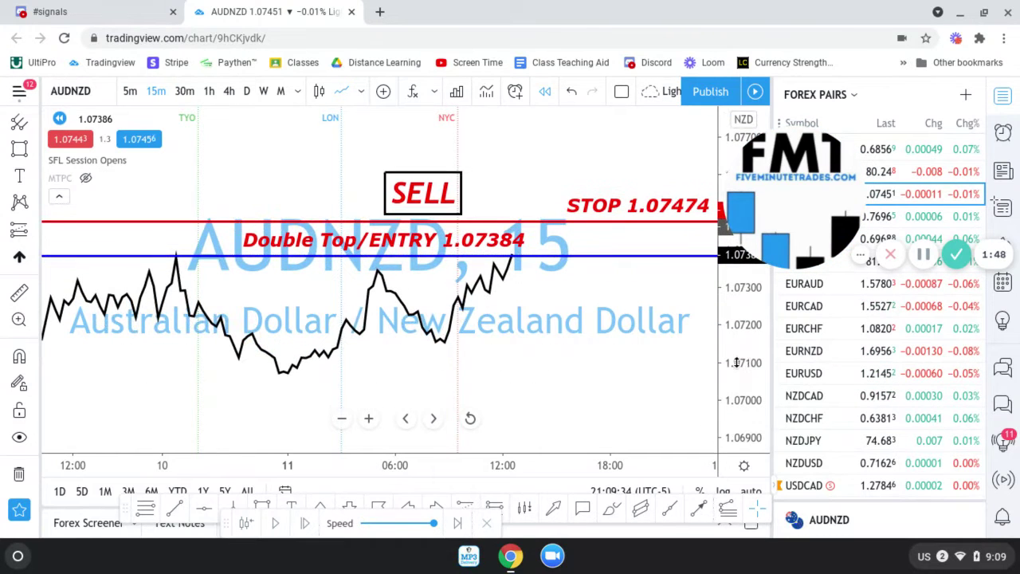
right_click(577, 364)
click(638, 384)
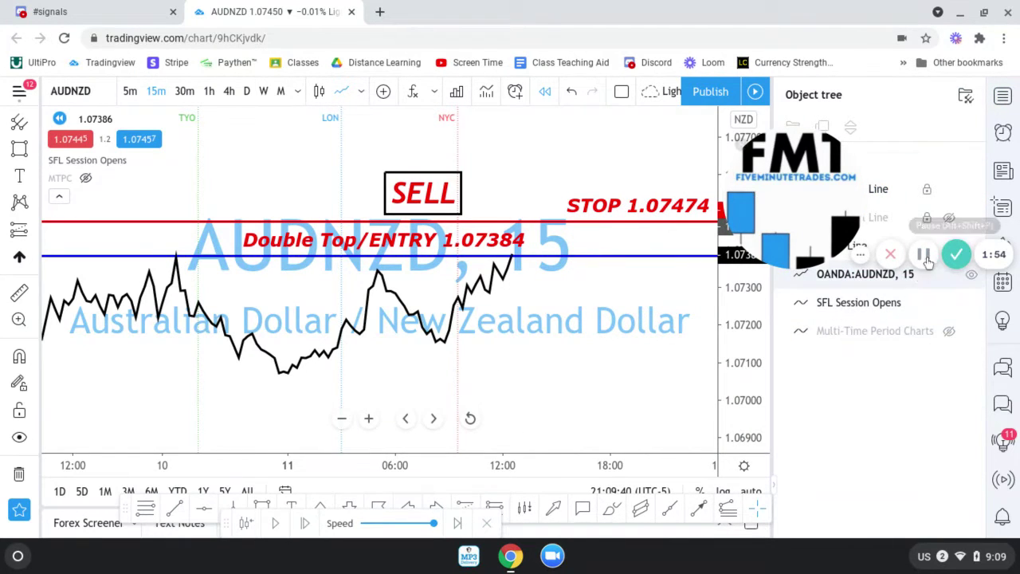
Step: Select then deselect the second Line drawing and move the chart to reveal Target 1.06784
click(949, 225)
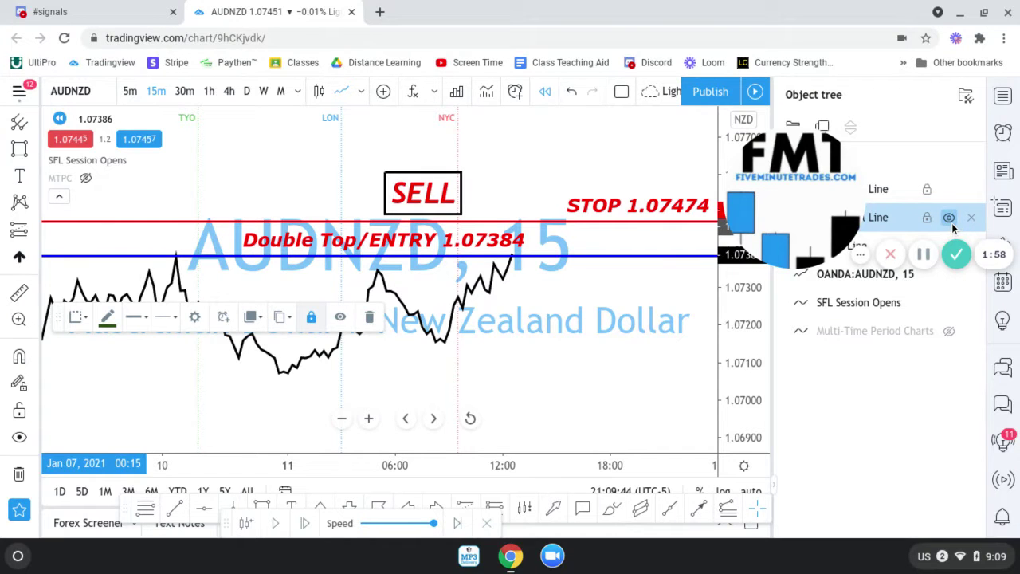
click(618, 356)
drag(618, 356, 658, 325)
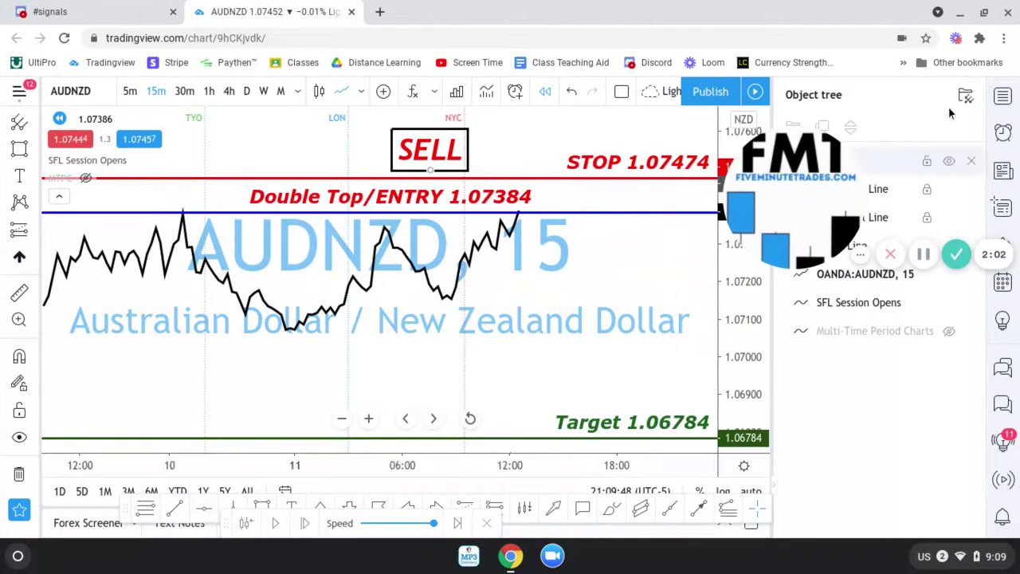
Step: Open and close the Forex Pairs watchlist so the chart widens, then reposition the view
click(996, 96)
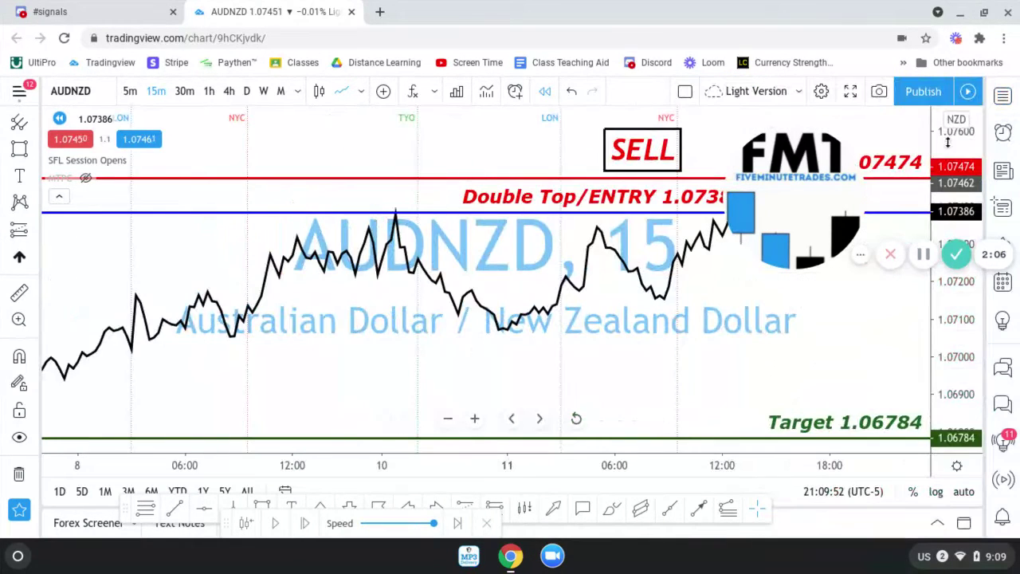
click(1000, 97)
drag(661, 365, 534, 352)
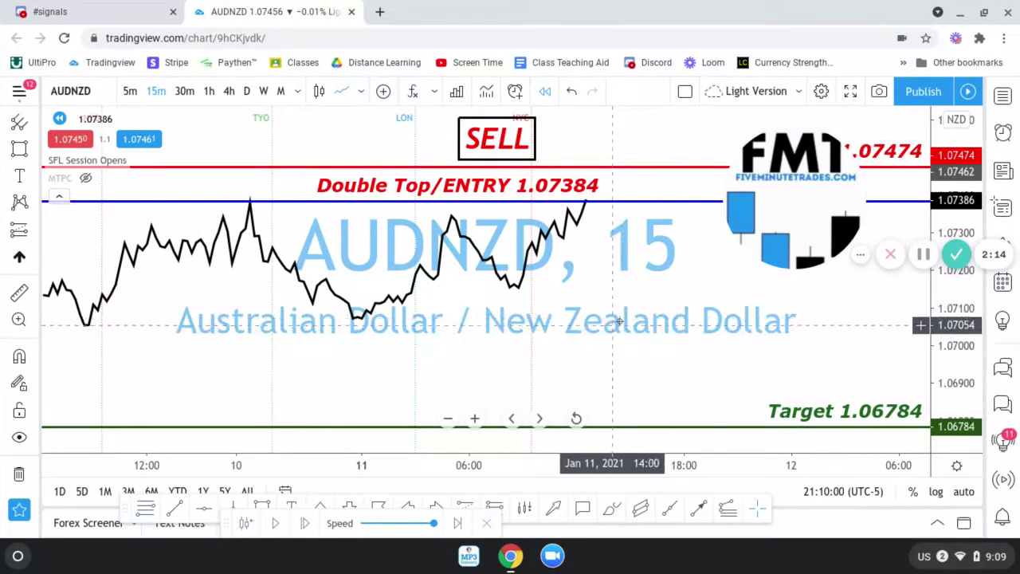
drag(621, 317, 599, 318)
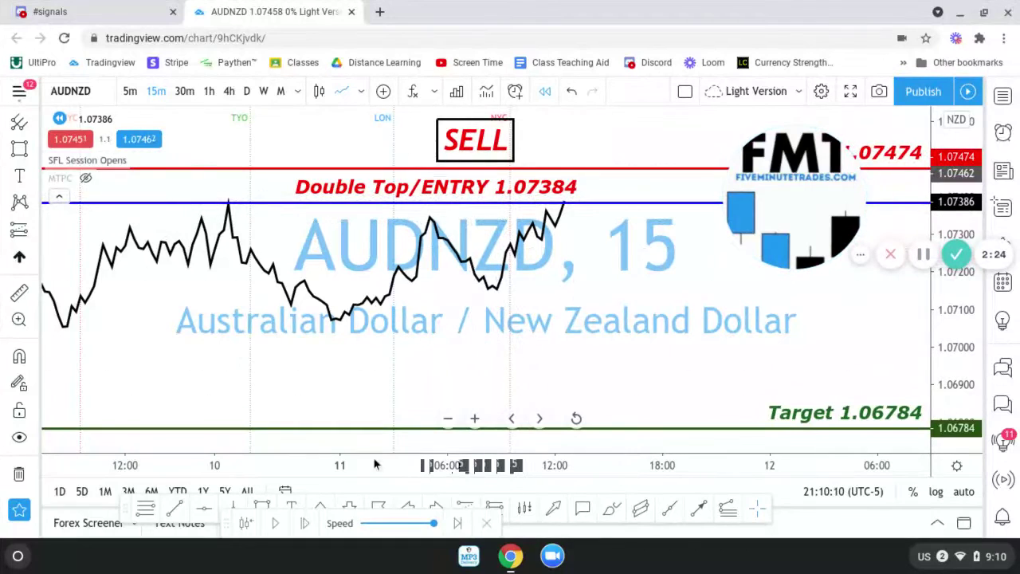
Step: Step the replay to its final bar, price near 1.07460 below the stop, and pan to it
click(308, 524)
click(310, 523)
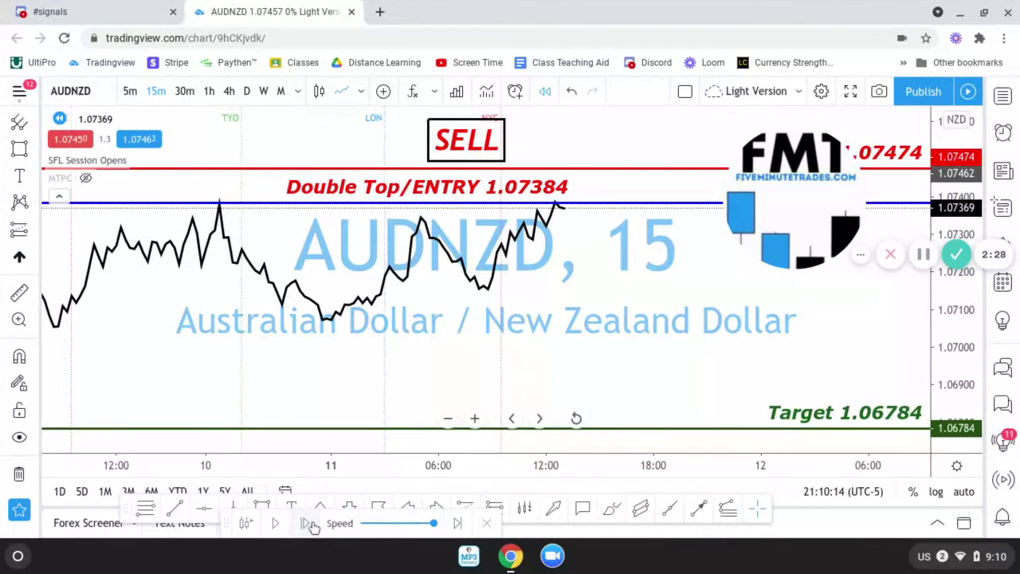
click(310, 523)
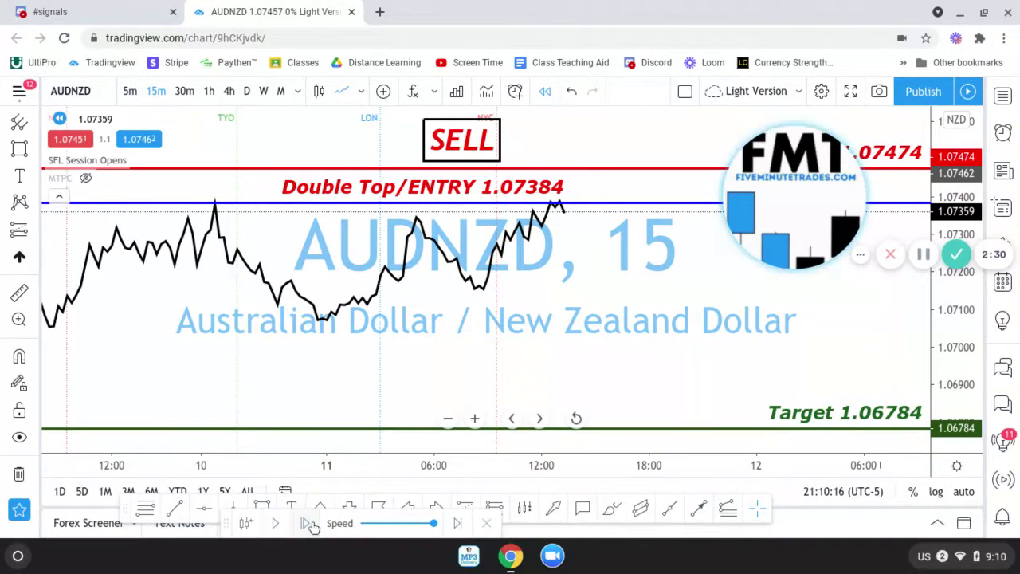
click(311, 524)
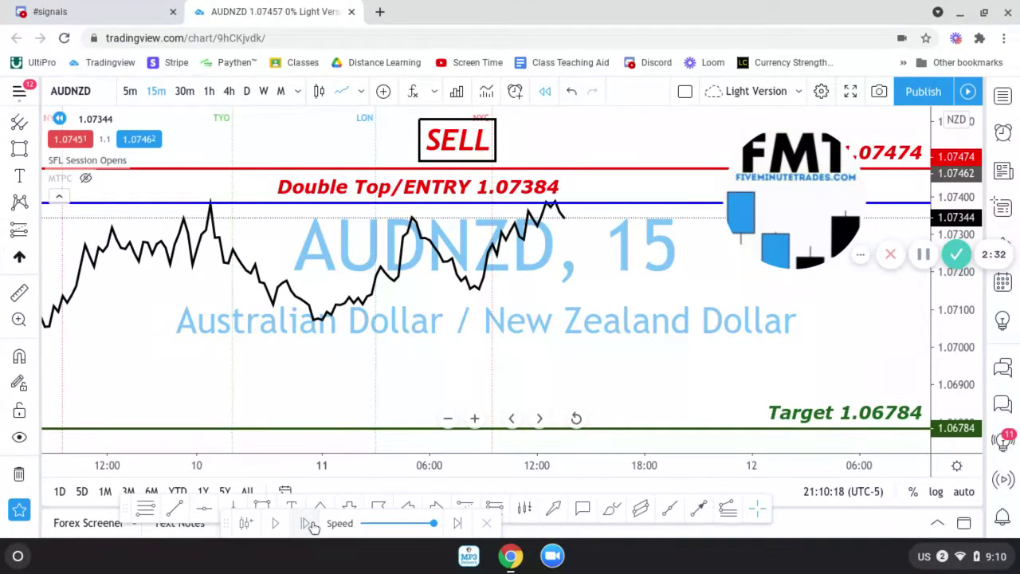
click(311, 523)
click(311, 524)
click(311, 524)
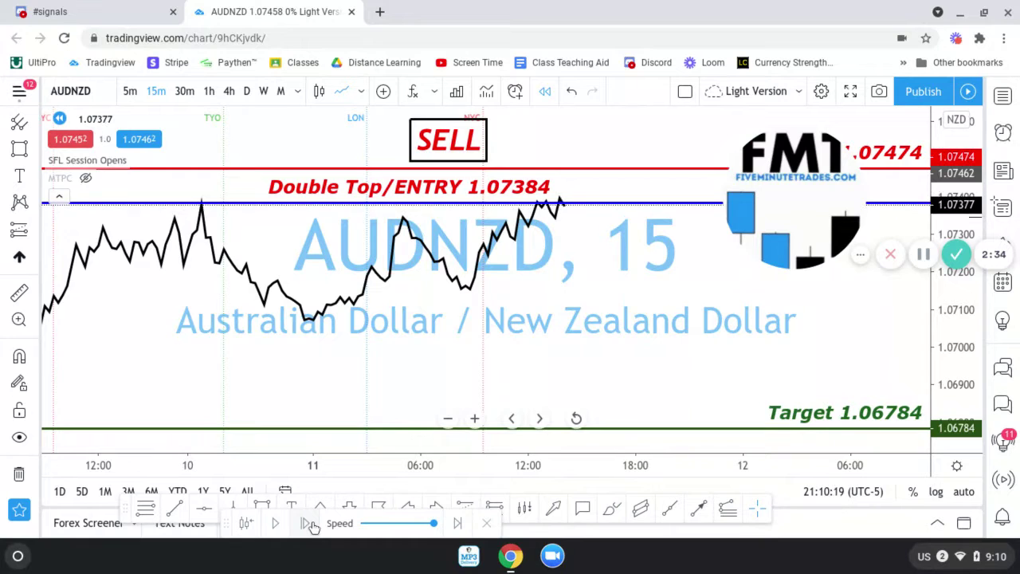
click(311, 524)
click(311, 524)
click(311, 523)
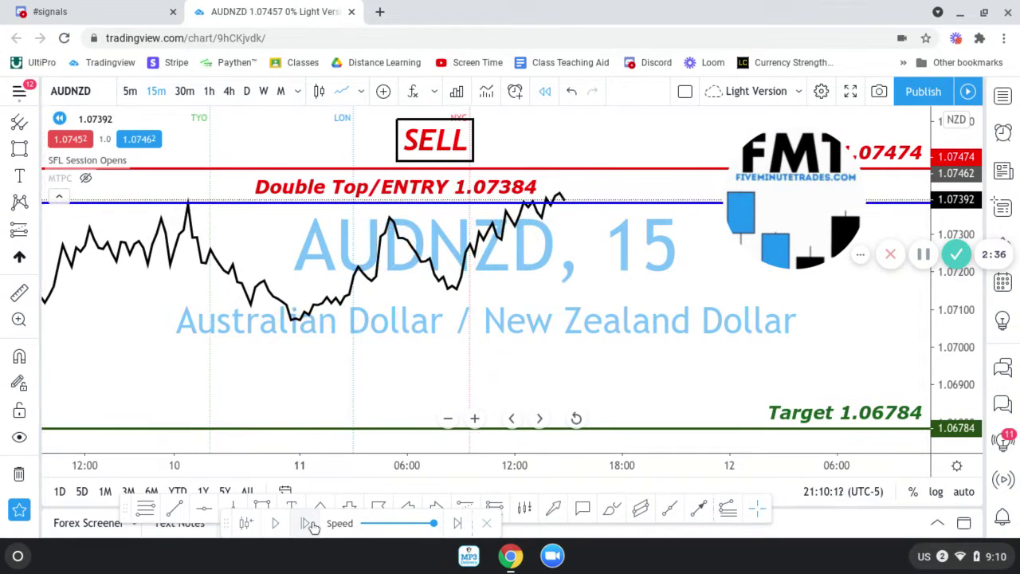
click(311, 524)
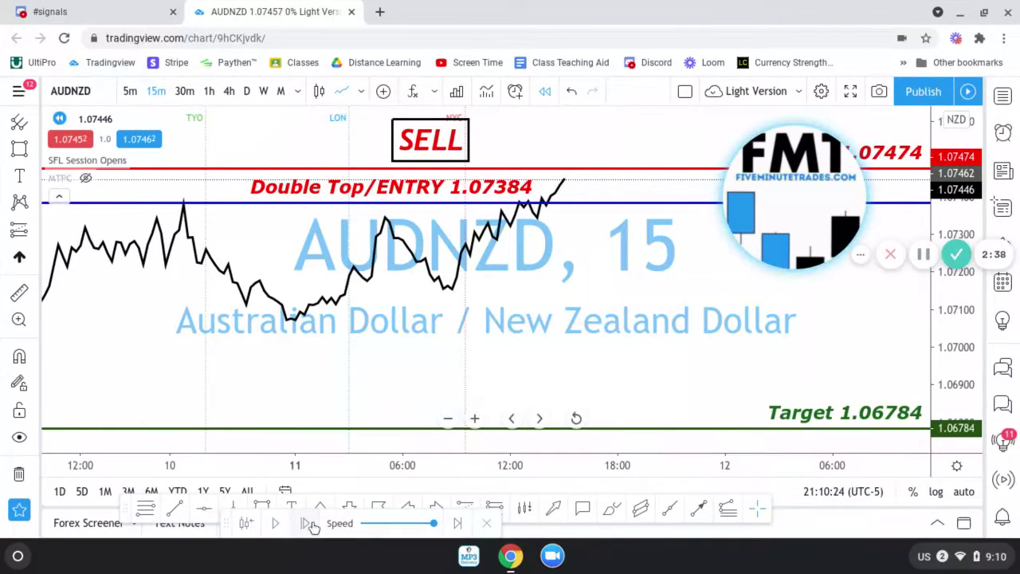
click(311, 524)
click(310, 523)
click(310, 524)
click(311, 524)
click(310, 524)
click(311, 524)
click(310, 523)
click(311, 524)
click(311, 523)
click(311, 523)
click(311, 524)
click(311, 523)
click(311, 523)
click(311, 524)
click(311, 524)
click(311, 524)
click(311, 523)
click(311, 524)
click(311, 524)
click(310, 524)
click(310, 524)
click(310, 524)
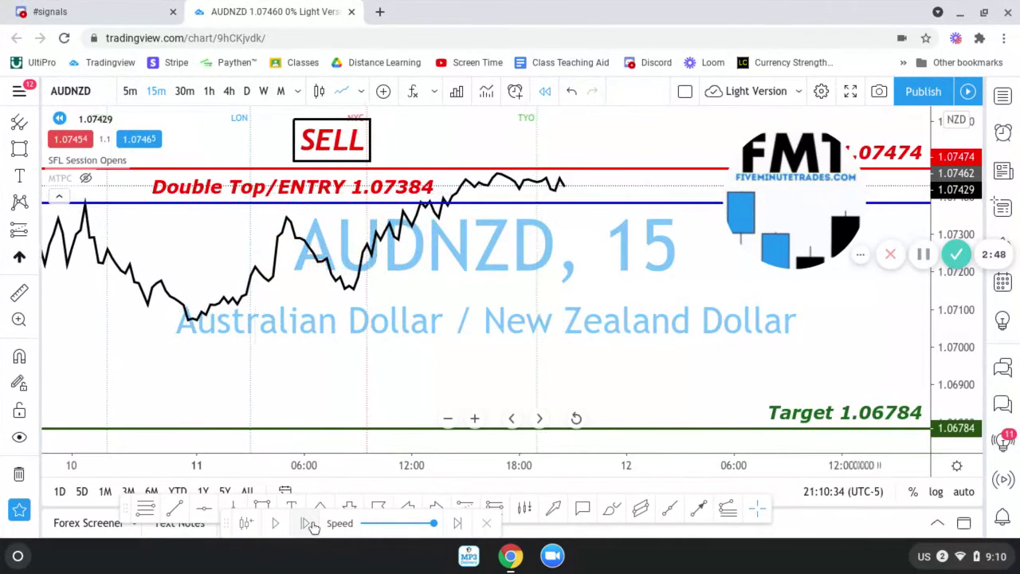
click(311, 524)
drag(690, 345, 457, 386)
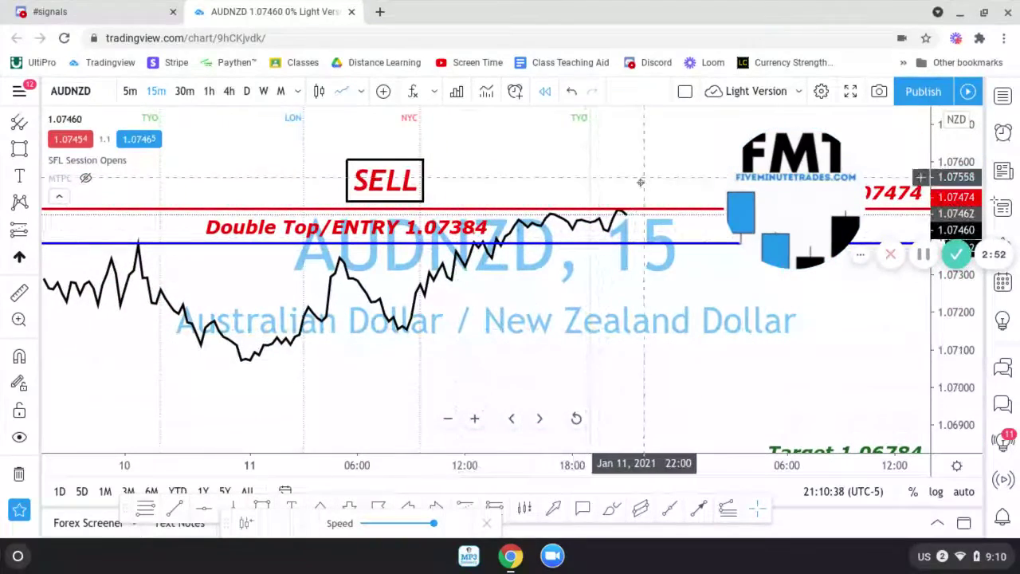
Step: Switch AUDNZD to a line chart framing entry 1.07384, stop 1.07474 and Target 1
click(319, 91)
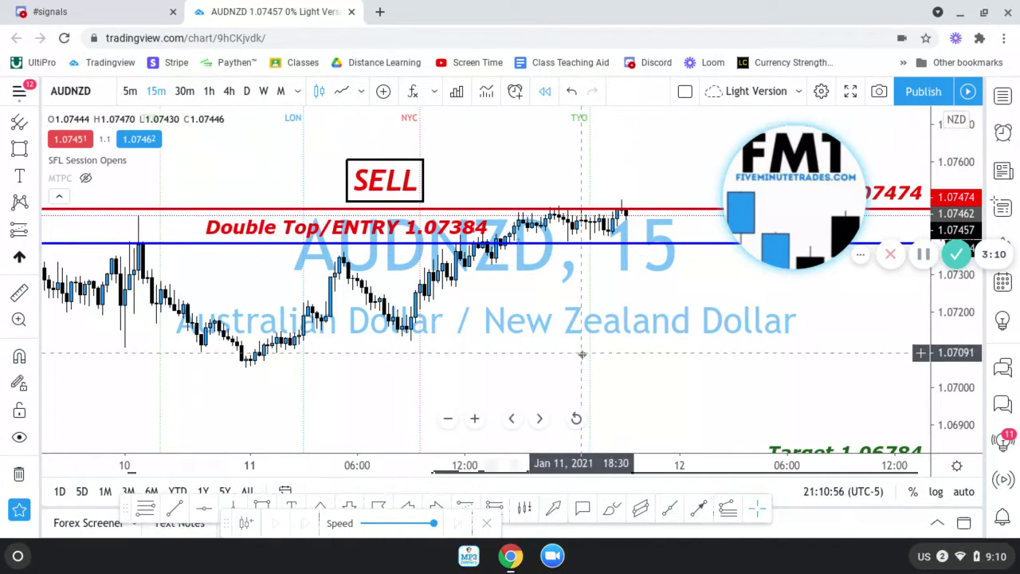
drag(574, 359, 702, 358)
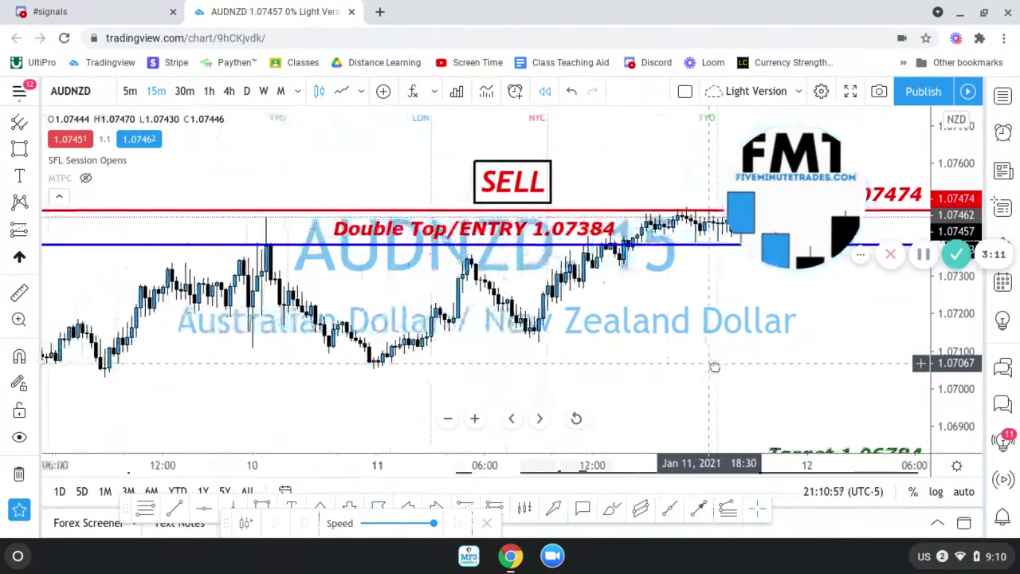
click(341, 90)
drag(813, 216, 888, 404)
drag(367, 193, 446, 153)
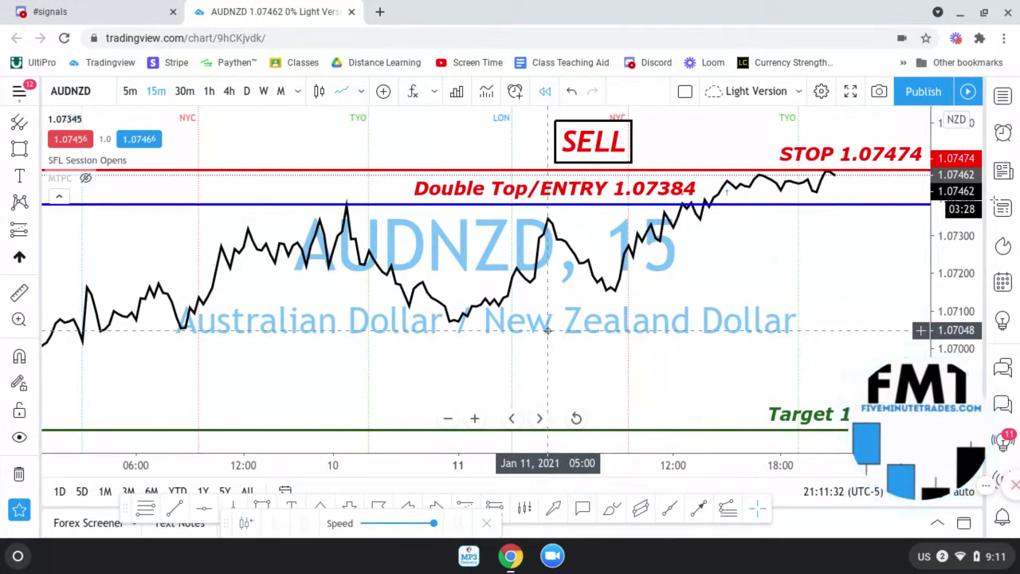
Step: Reframe the line chart around the double-top peaks and switch on the Trend Line tool
drag(547, 330, 461, 304)
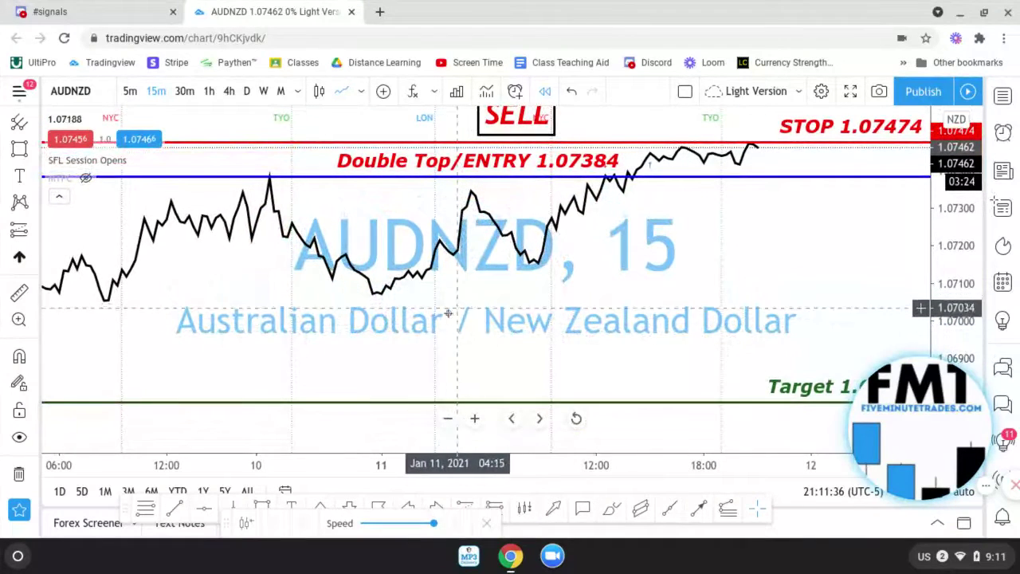
click(175, 511)
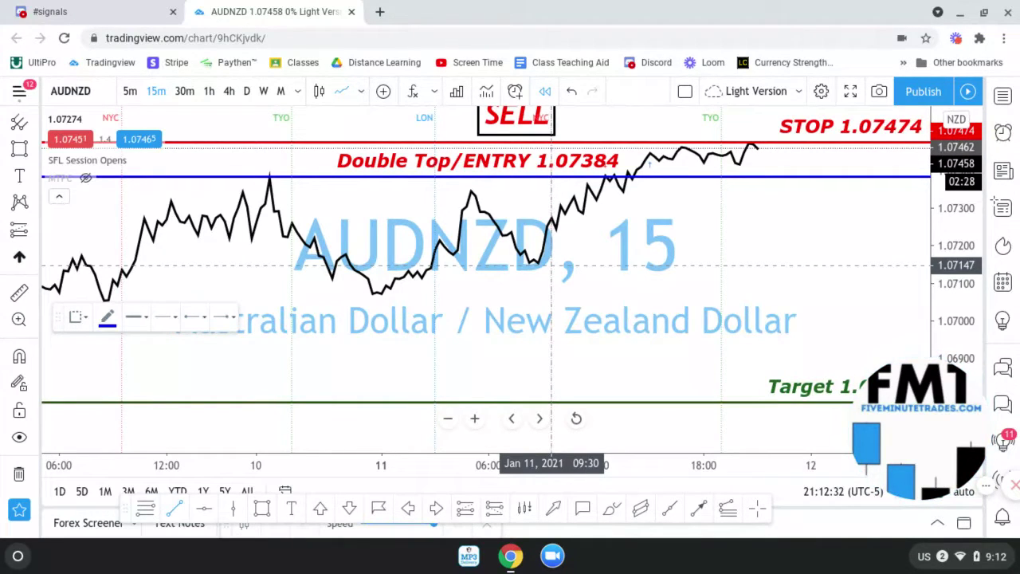
click(380, 11)
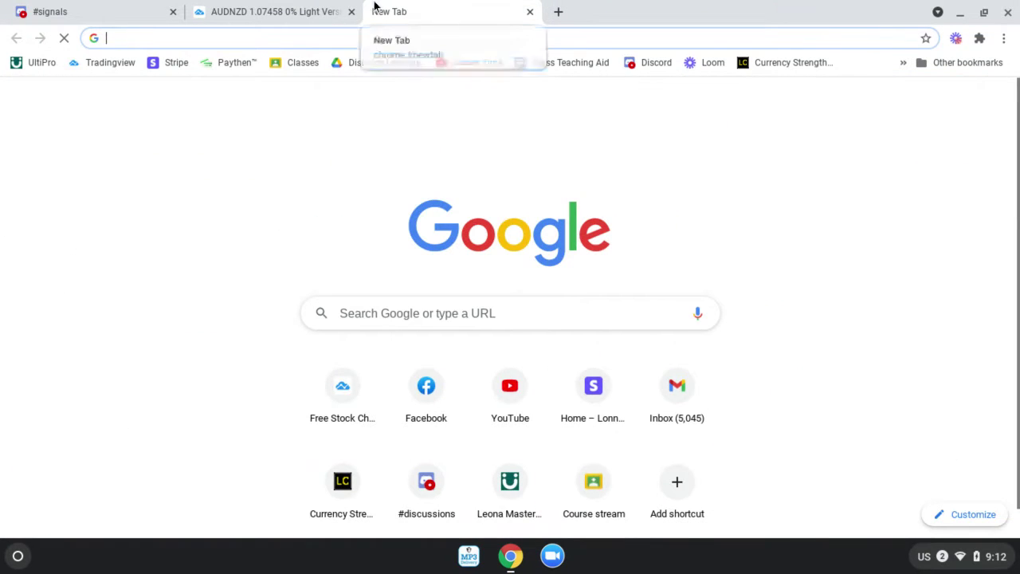
Step: Revisit the AUDNZD chart tab to pan it, then return to the blank tab
click(219, 20)
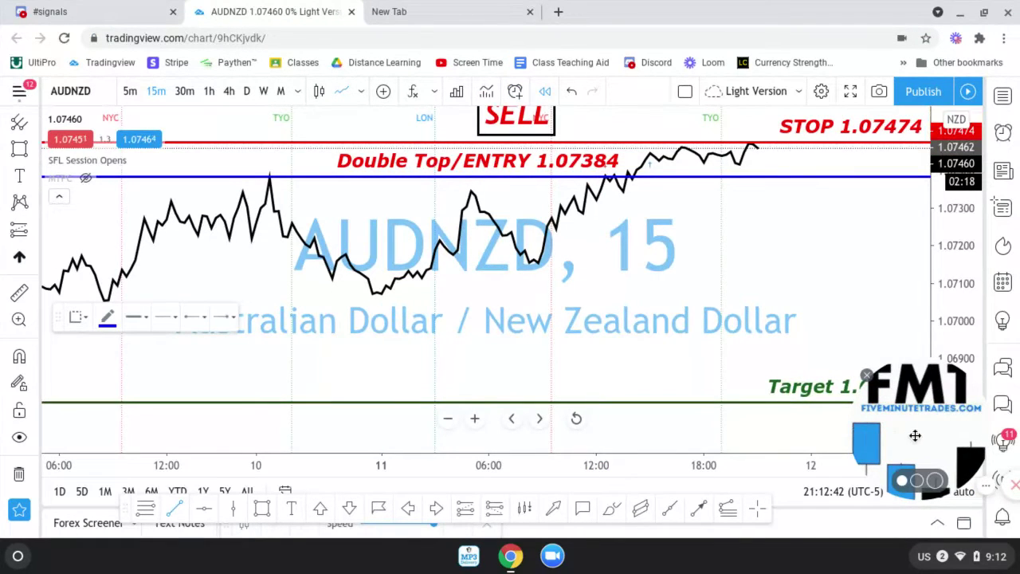
drag(910, 437, 690, 359)
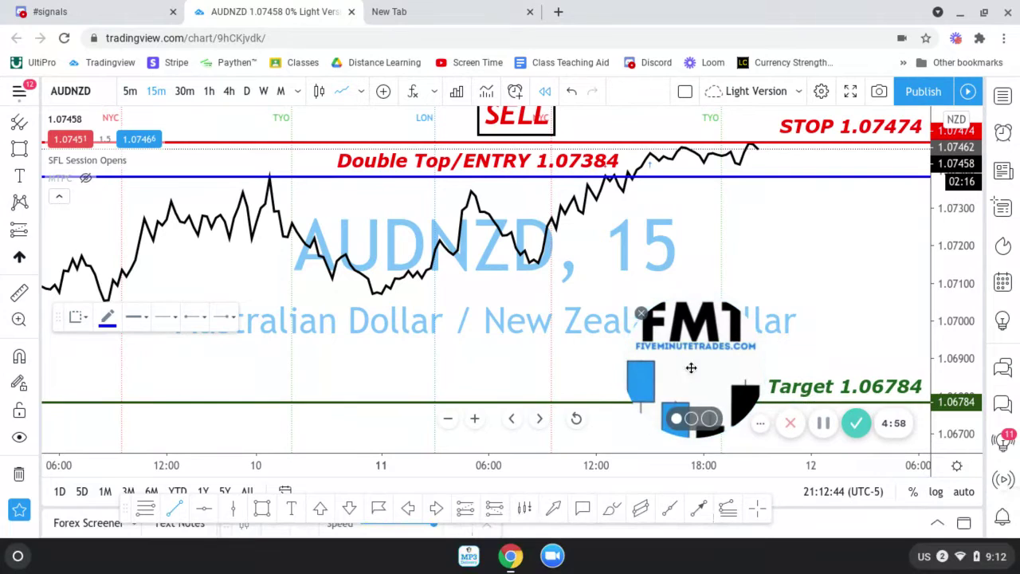
click(482, 12)
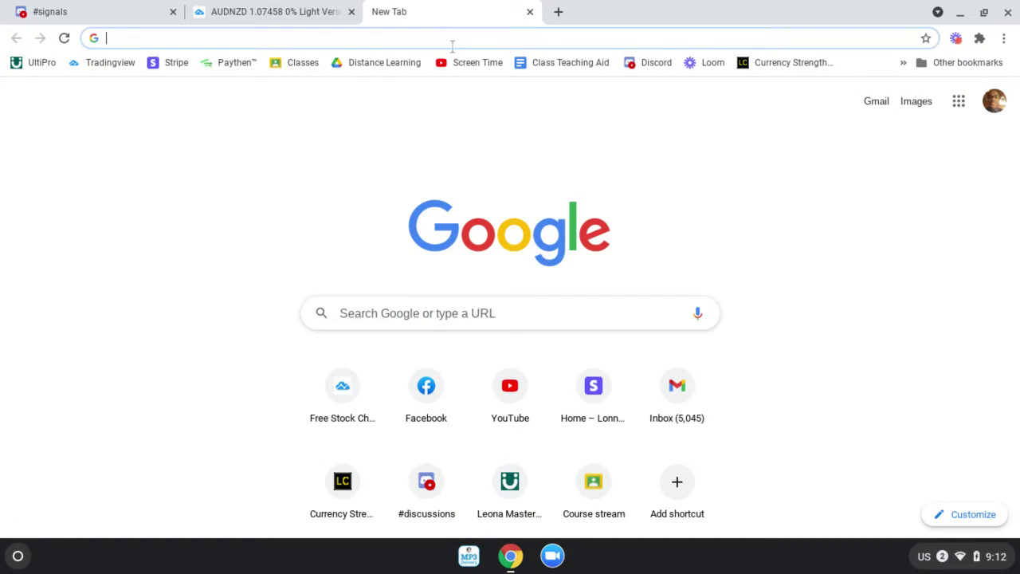
Step: Load myfxbook.com in the new tab via the 'my' address autocomplete
click(488, 46)
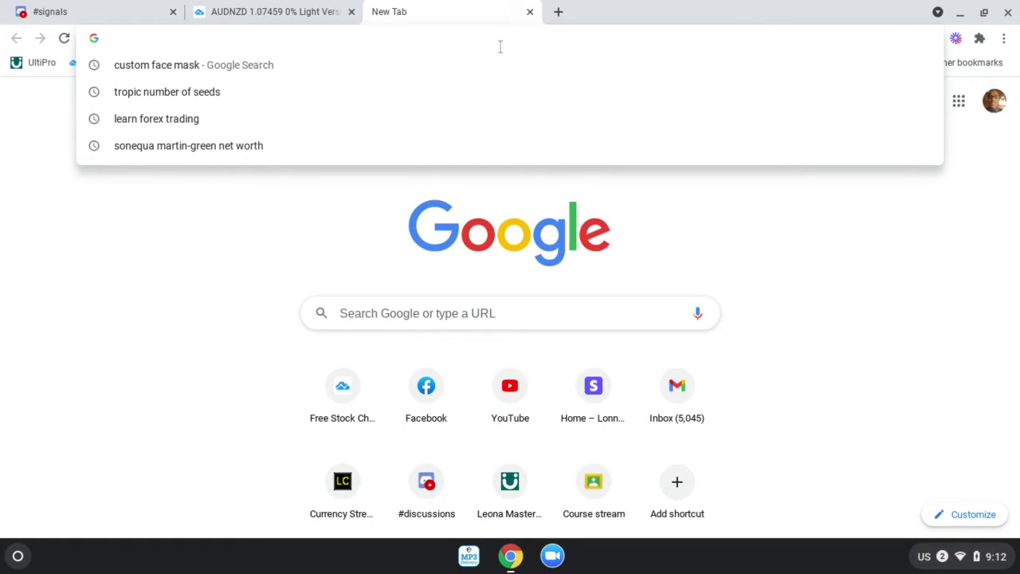
text(my)
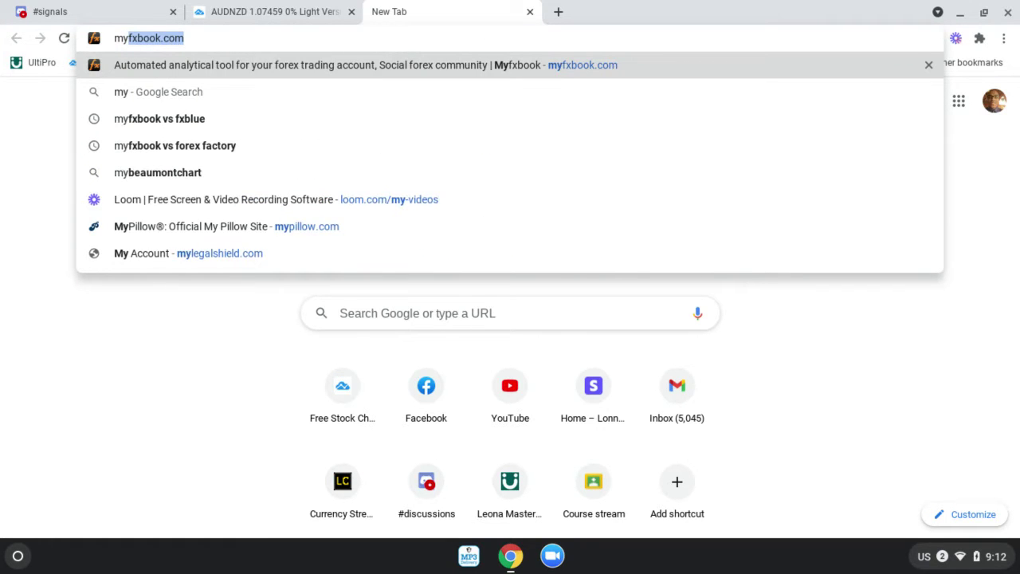
key(Right)
key(Return)
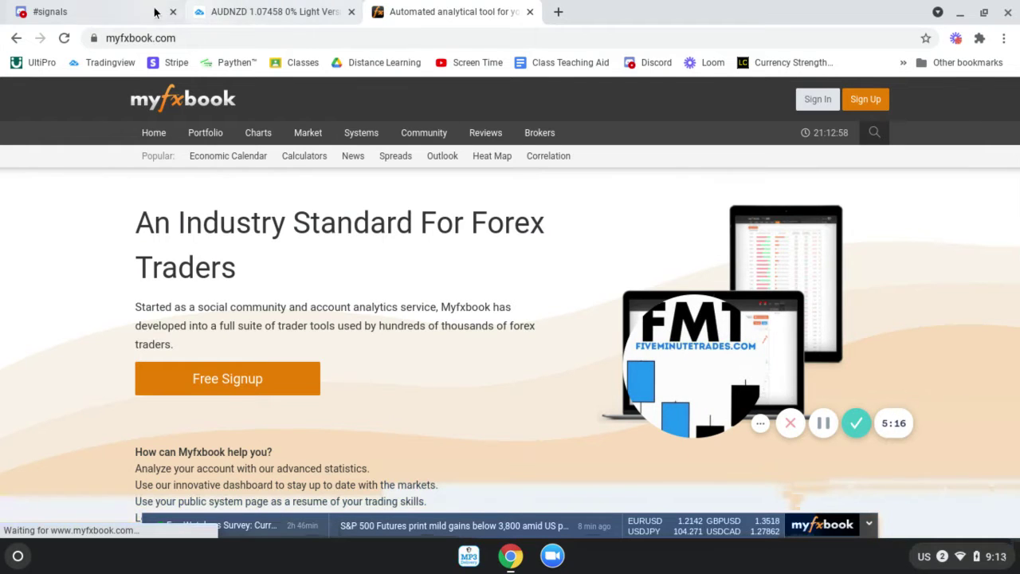
Step: Search Myfxbook for 'fivem' and open the FiveMinuteTrades member profile
click(874, 133)
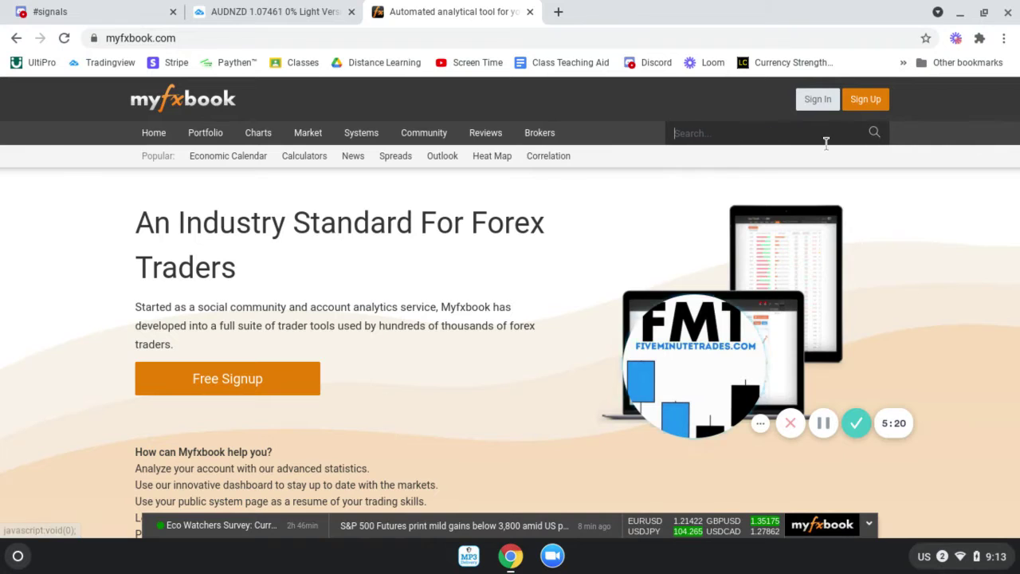
text(five)
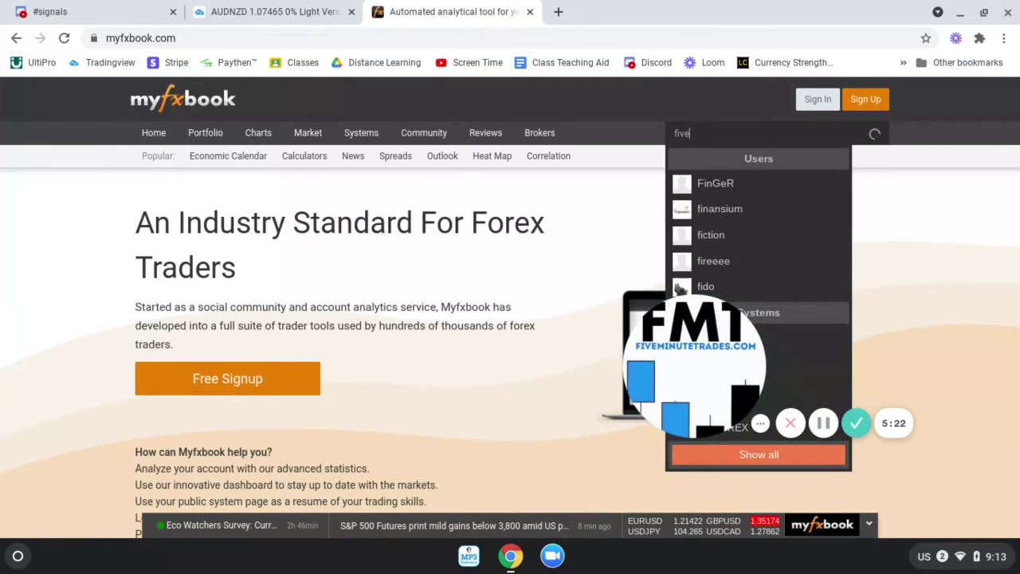
text(m)
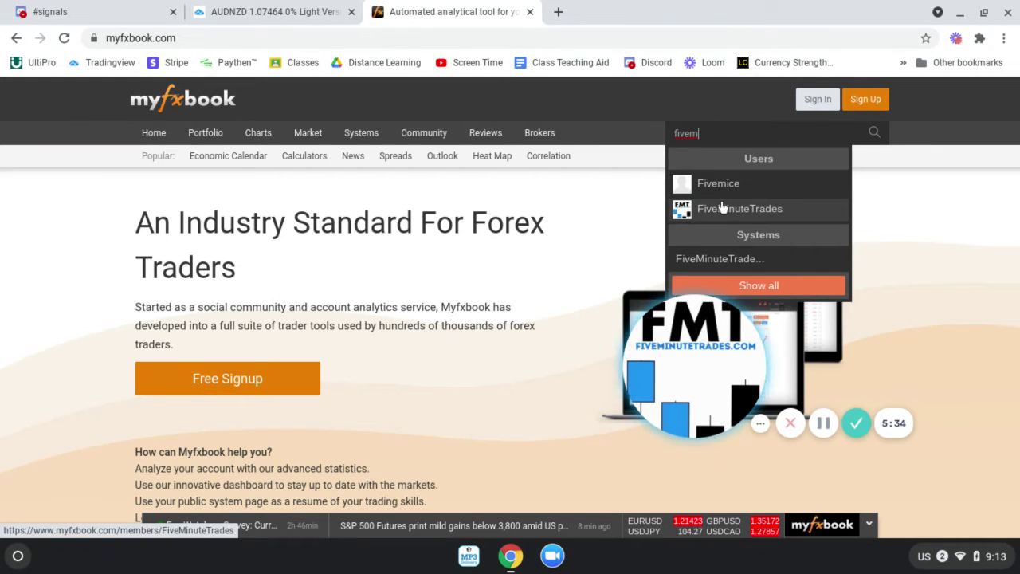
click(786, 210)
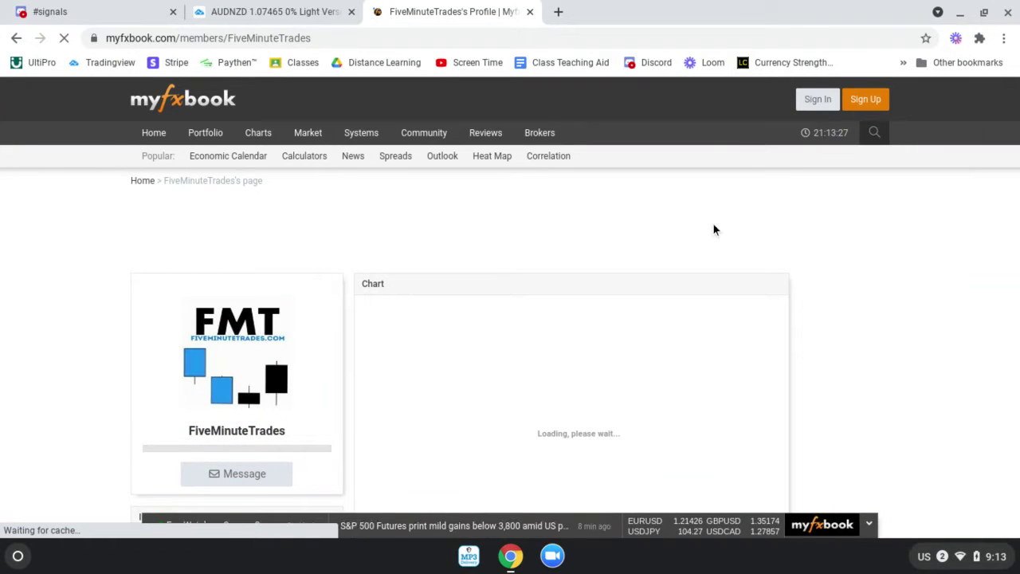
Step: Dismiss the ad-blocker notice and scroll through the FiveMinuteTrades growth chart and bio
scroll(712, 228, down, 1)
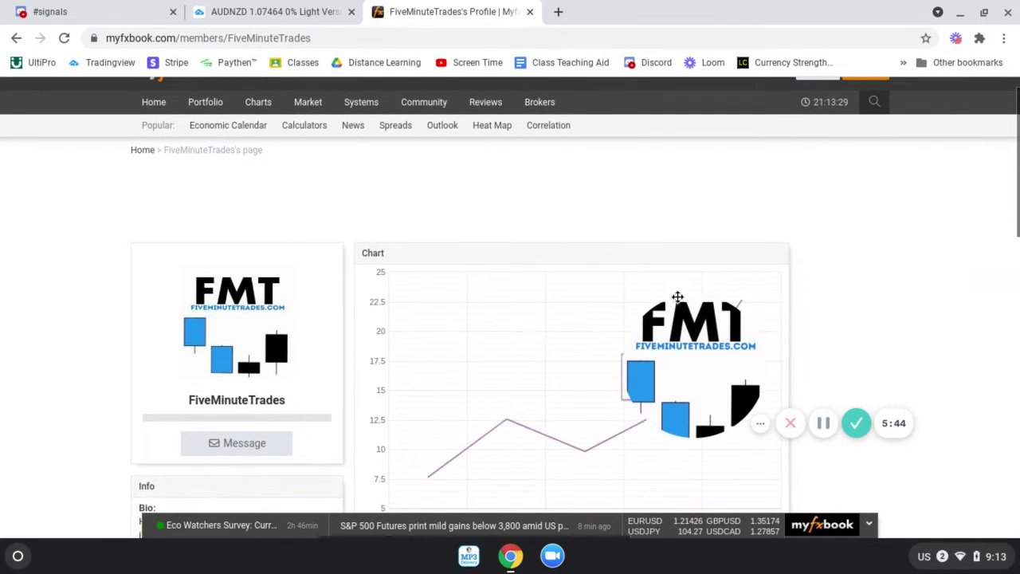
mouse_move(693, 371)
mouse_down()
mouse_move(782, 431)
mouse_move(942, 468)
mouse_up()
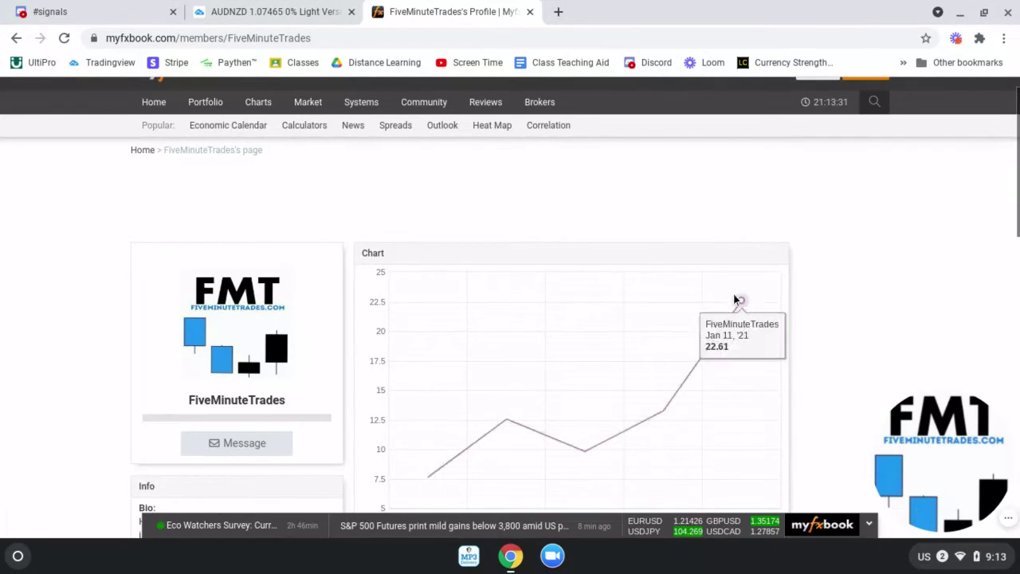
scroll(733, 294, down, 1)
click(694, 313)
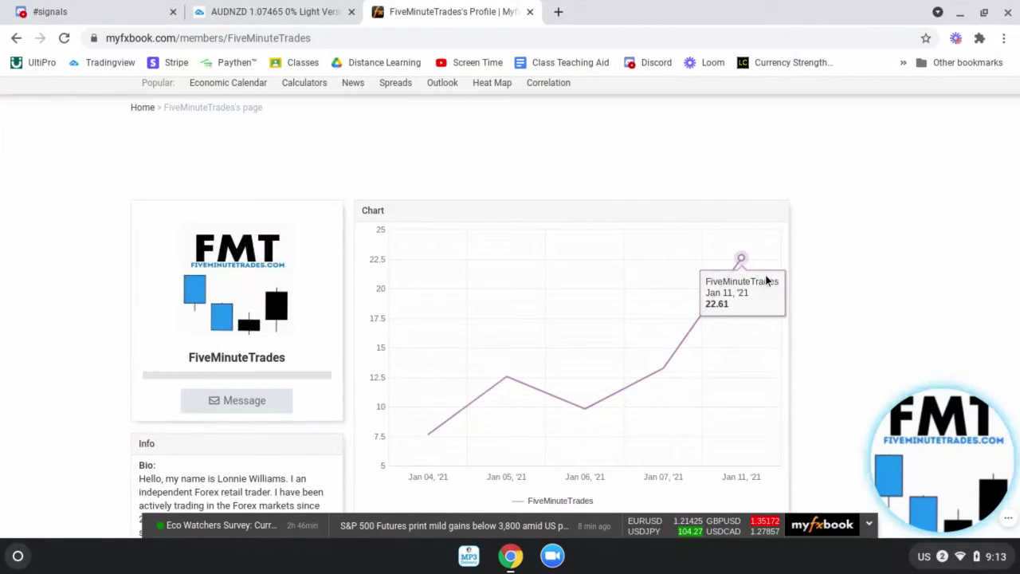
scroll(803, 257, down, 1)
scroll(804, 258, down, 1)
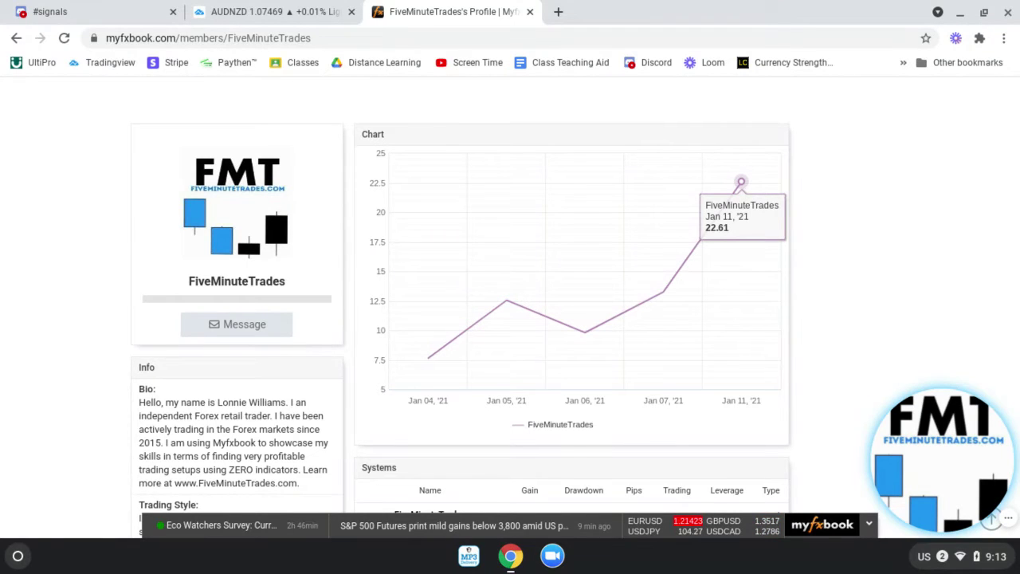
scroll(534, 174, down, 3)
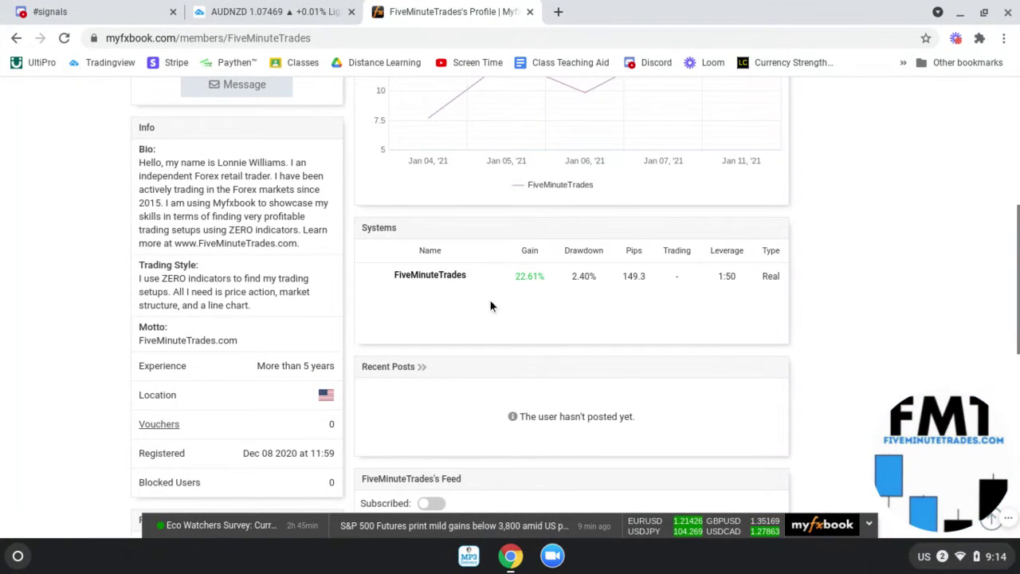
scroll(490, 301, down, 1)
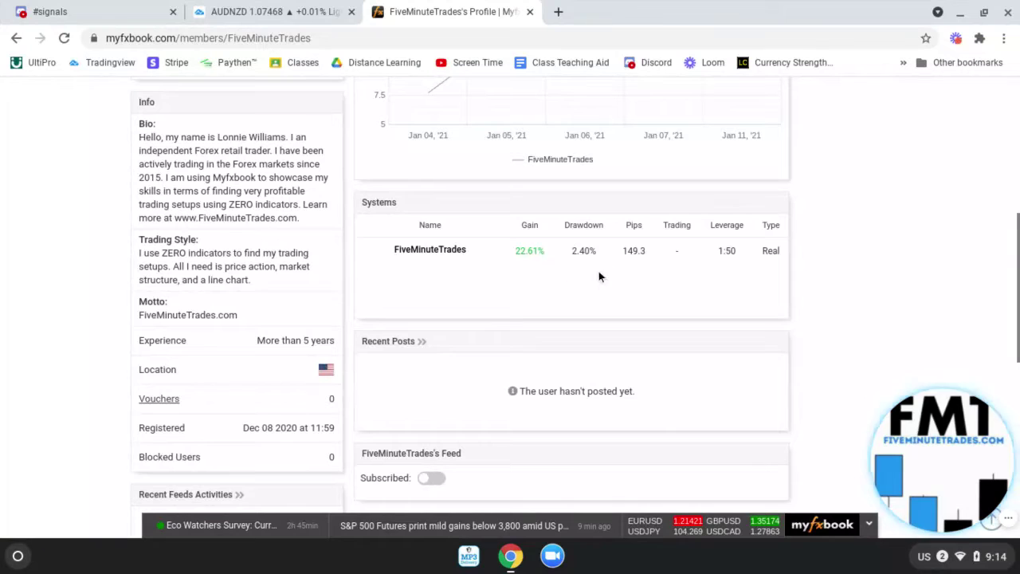
scroll(541, 315, down, 2)
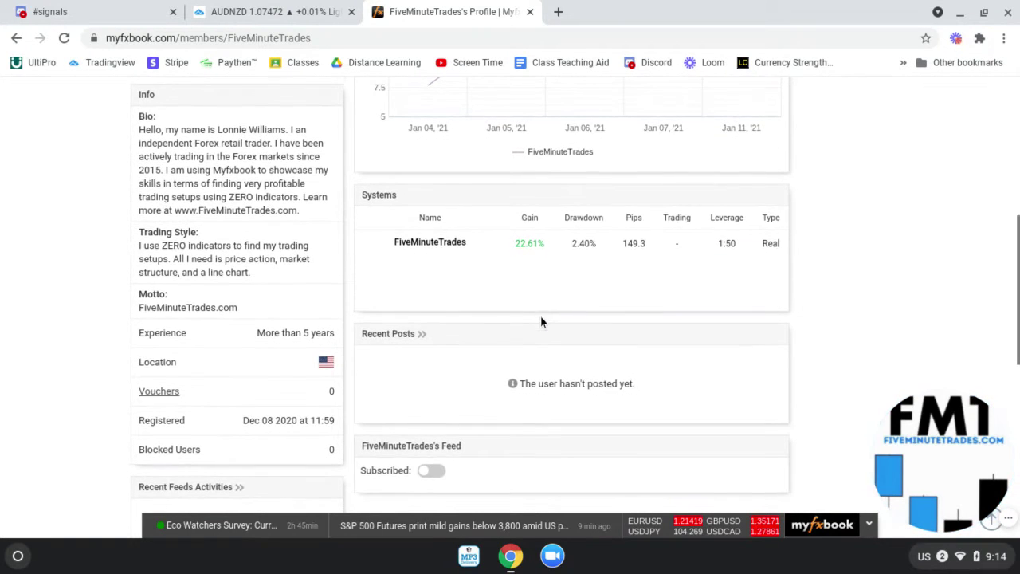
scroll(537, 319, up, 6)
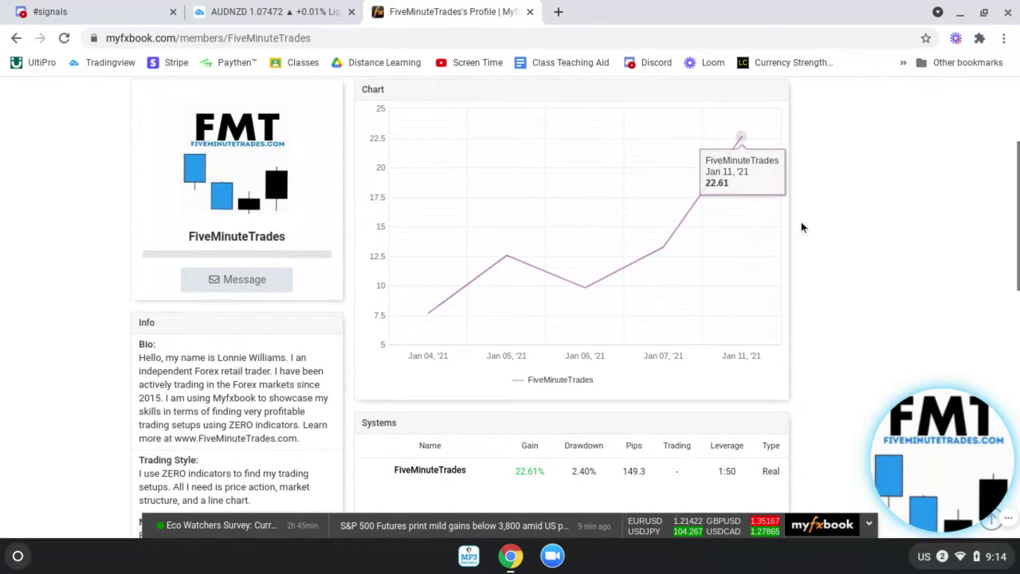
scroll(865, 220, up, 1)
scroll(865, 224, up, 2)
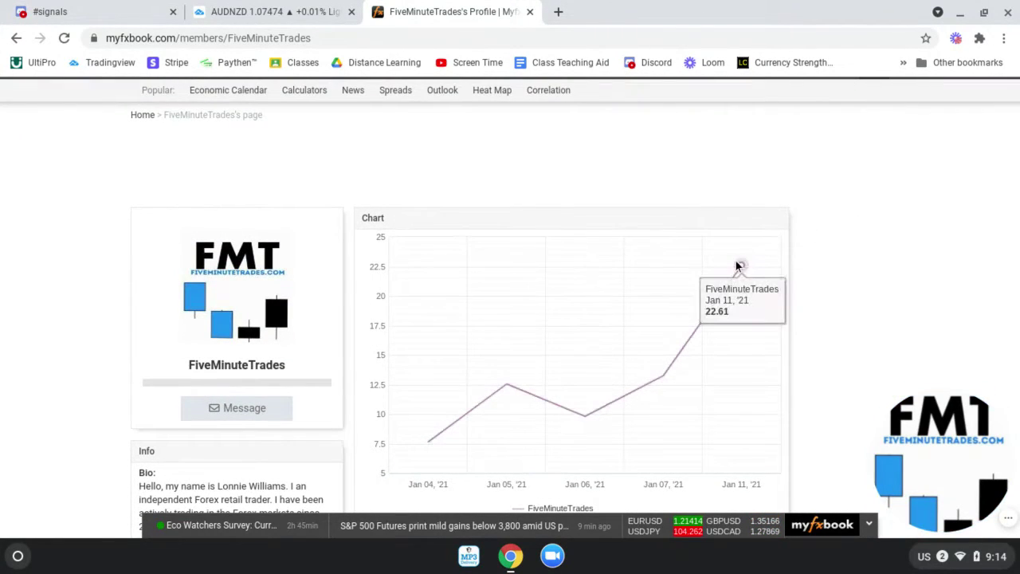
scroll(550, 255, down, 2)
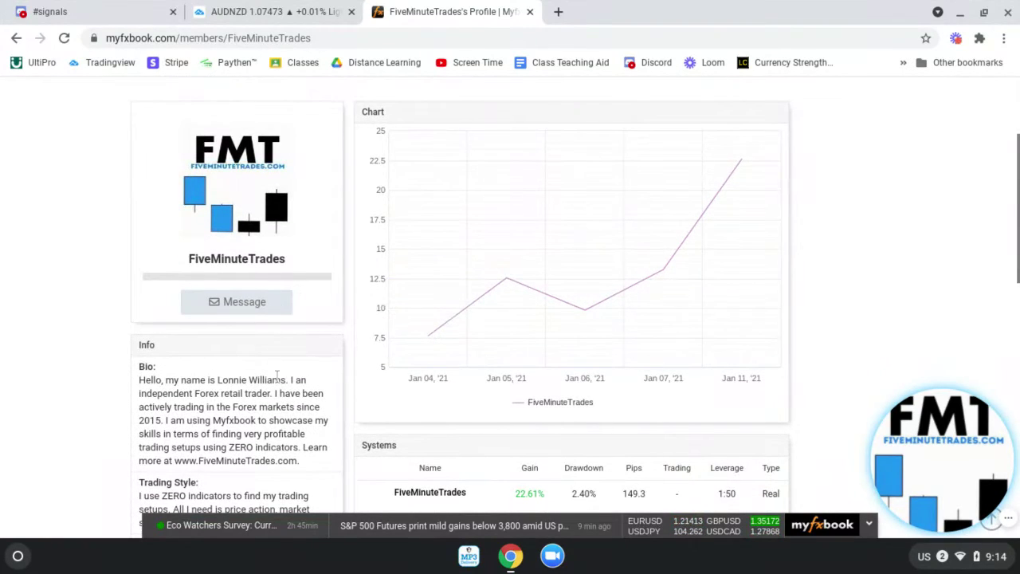
scroll(277, 377, down, 2)
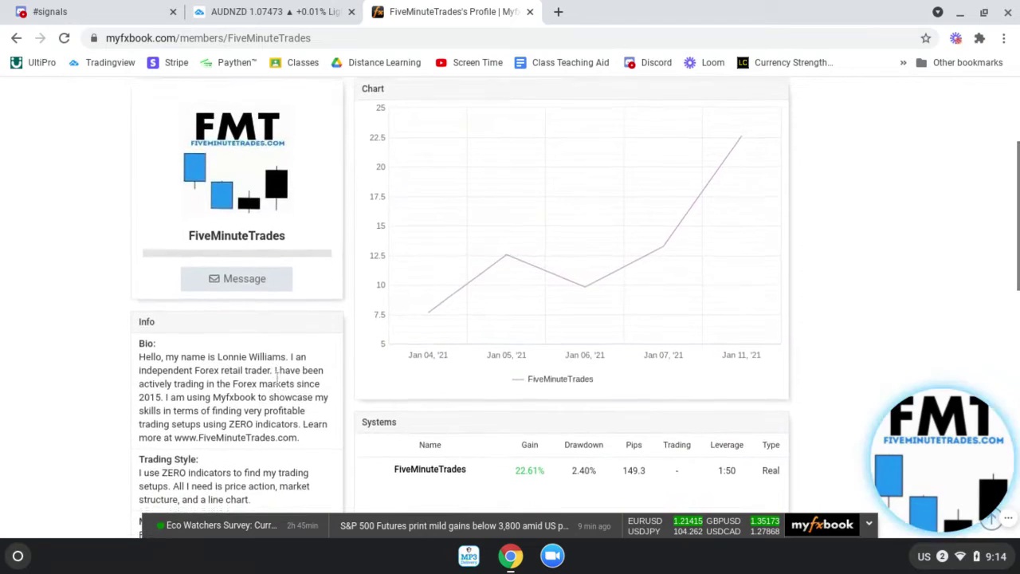
scroll(283, 376, down, 1)
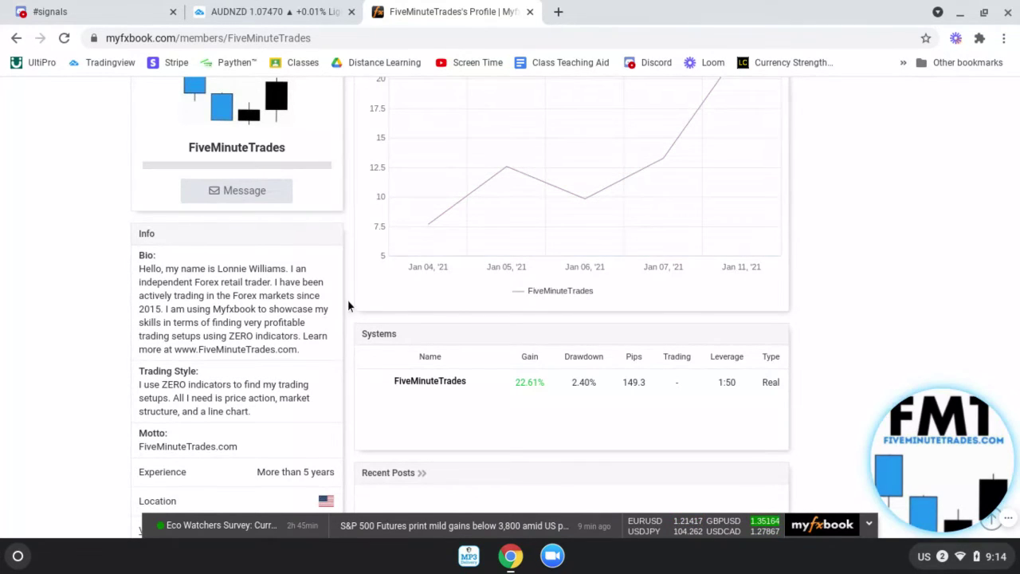
click(507, 38)
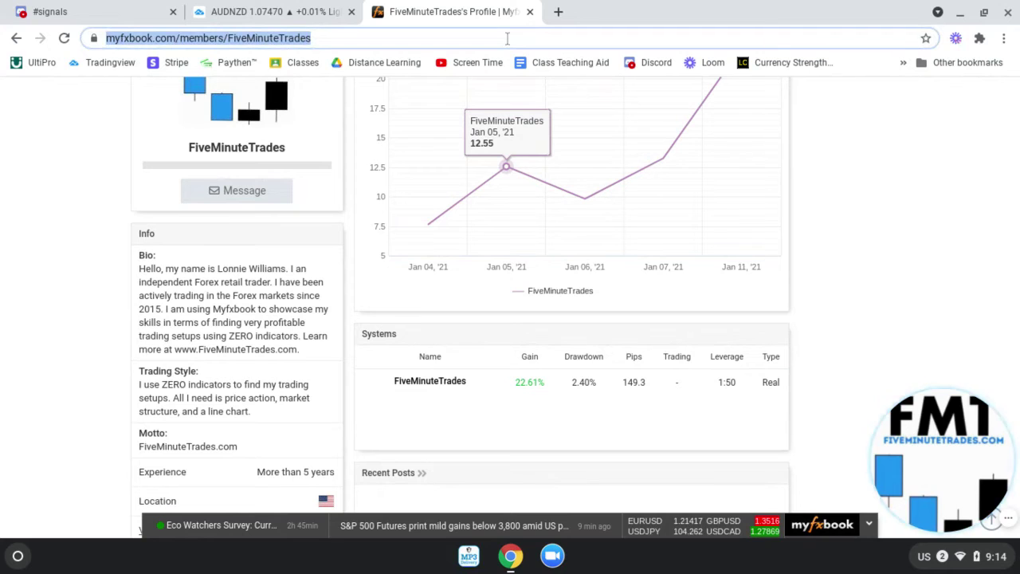
Step: Go to fiveminutetrades.com by typing 'five' and accepting the autocomplete suggestion
text(five)
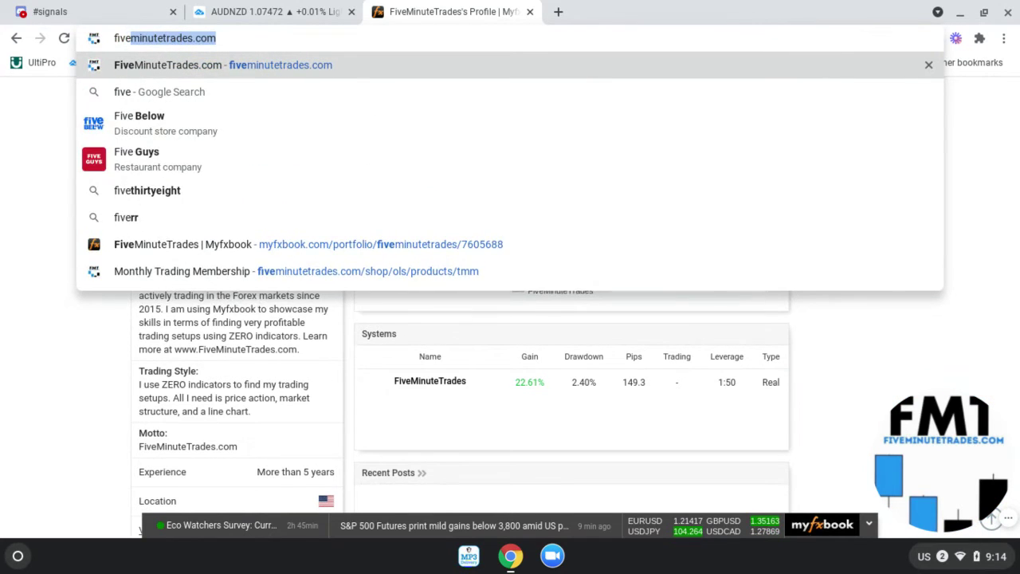
key(Right)
key(Return)
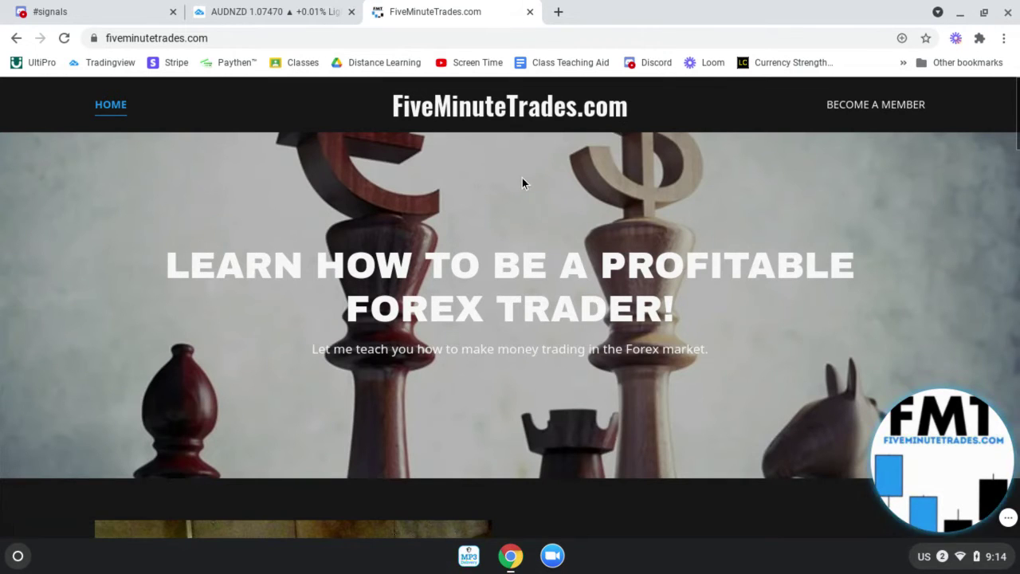
Step: Scroll the FiveMinuteTrades.com home page past the hero banner and Welcome section to About Us
scroll(522, 183, down, 1)
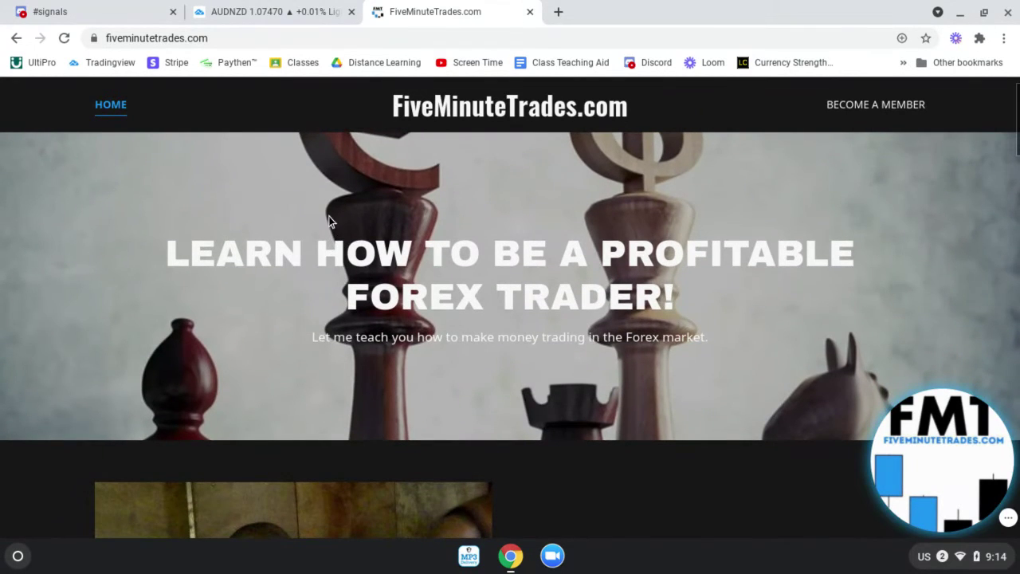
scroll(549, 301, down, 3)
scroll(549, 301, down, 2)
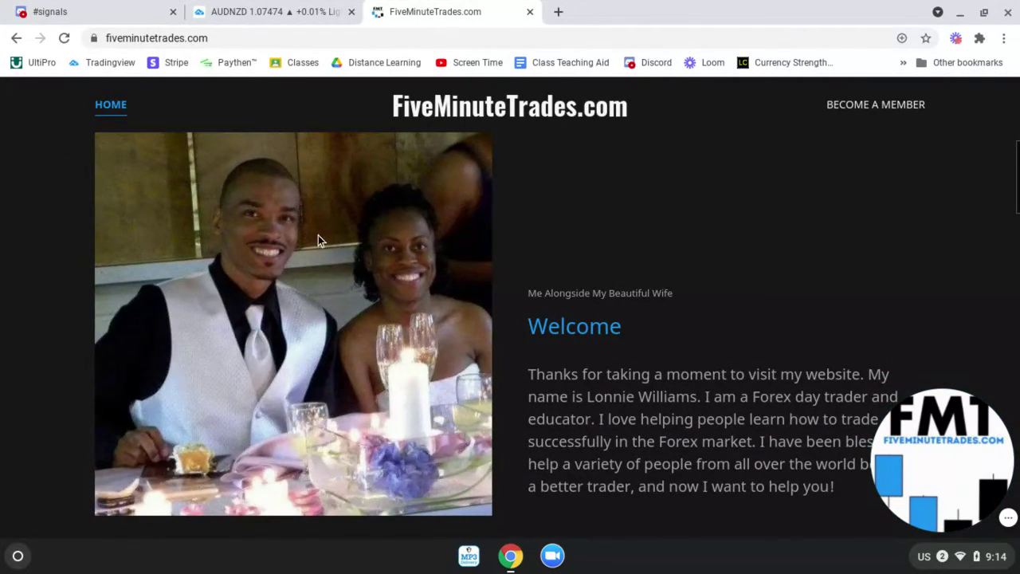
scroll(496, 249, down, 1)
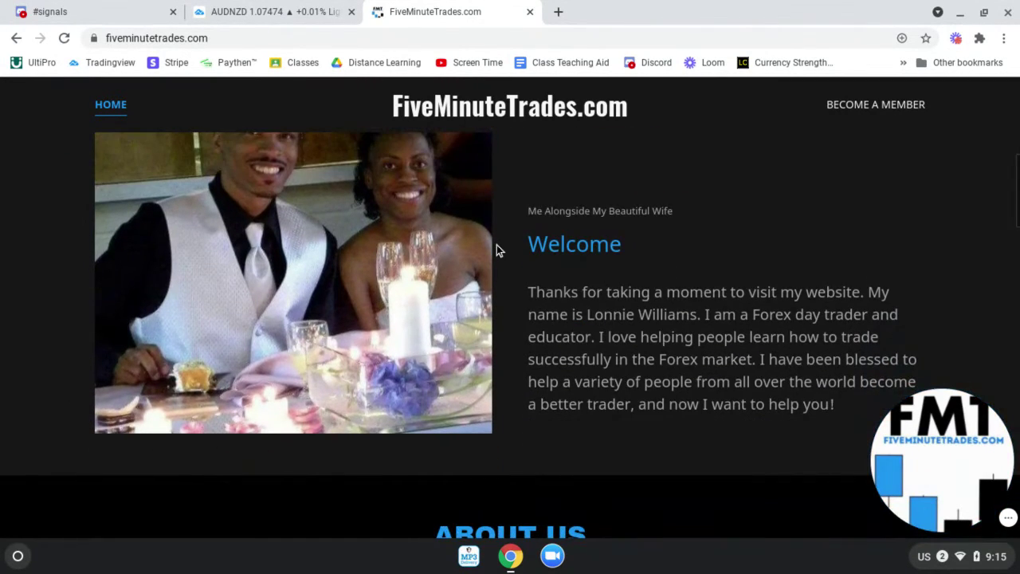
scroll(500, 253, down, 3)
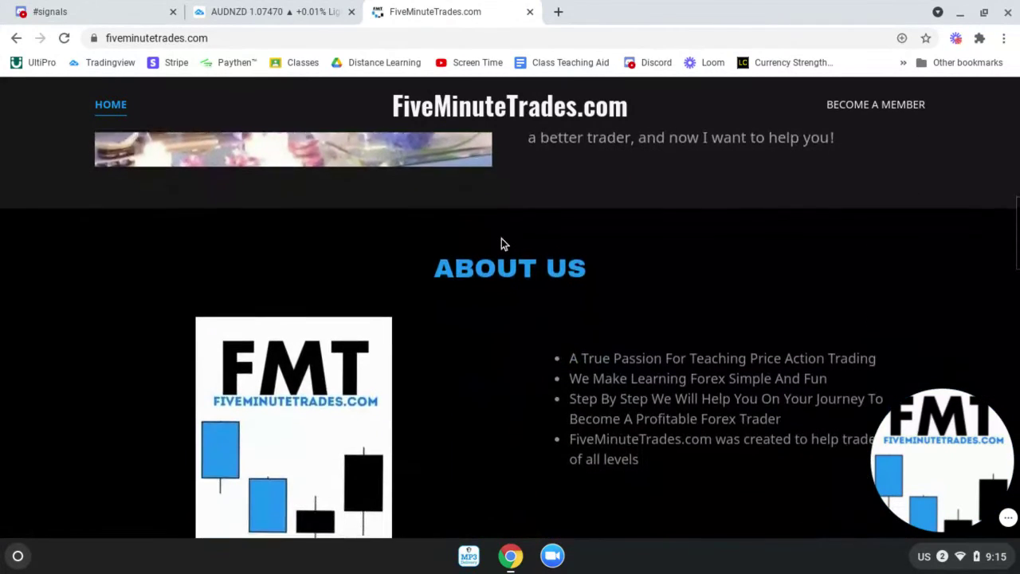
scroll(501, 239, down, 2)
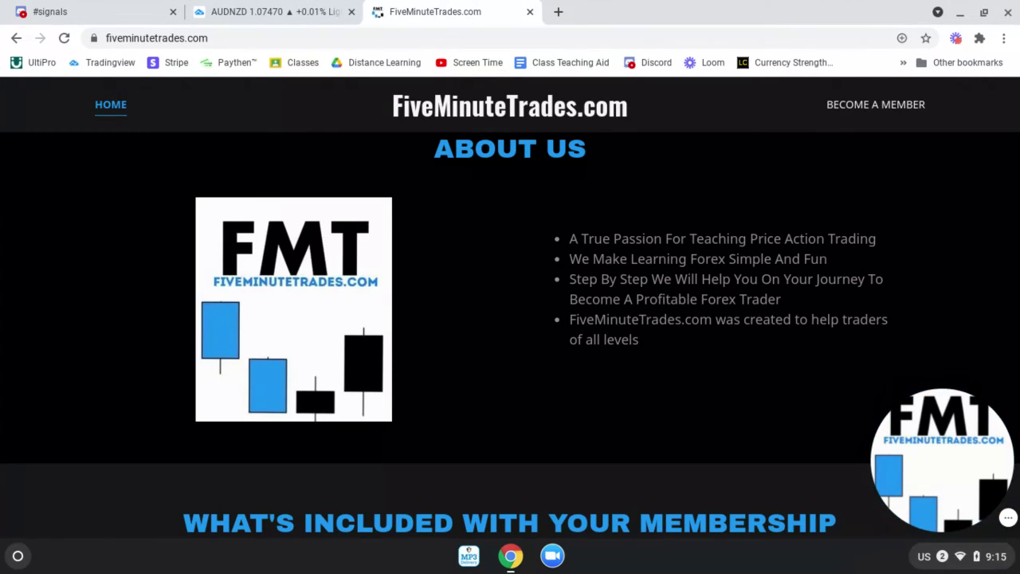
Step: Scroll through the membership cards down to Webinars, Learn How To Trade and Phone, Text, and Email Support
scroll(527, 312, down, 1)
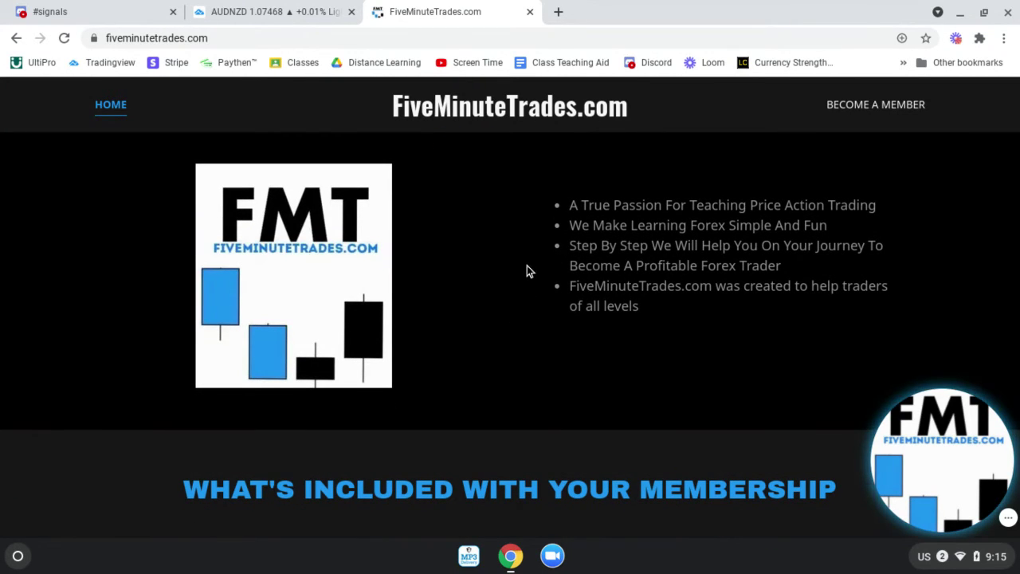
scroll(526, 271, down, 2)
scroll(525, 276, down, 10)
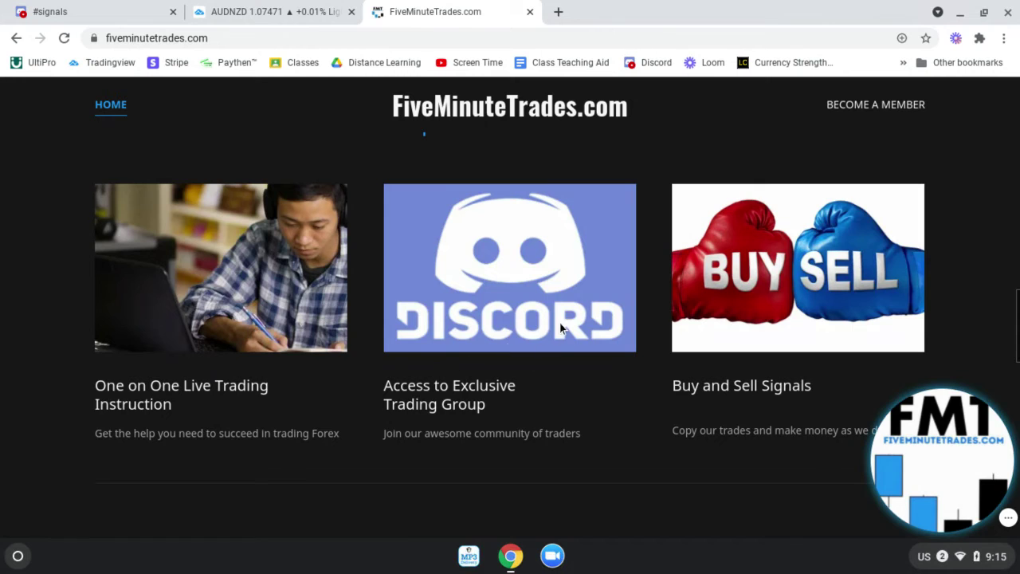
scroll(702, 295, down, 1)
scroll(805, 231, down, 3)
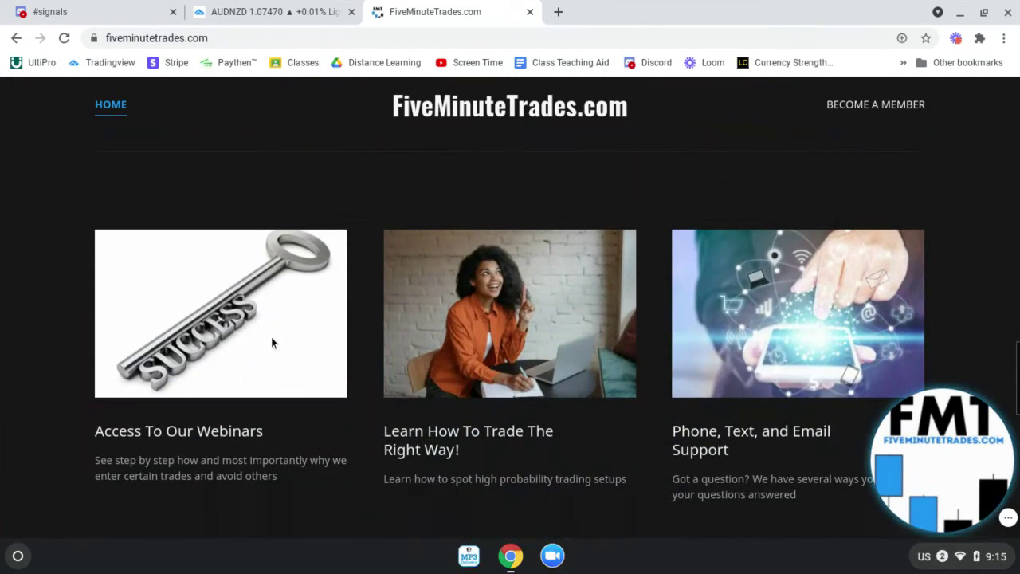
scroll(305, 337, down, 1)
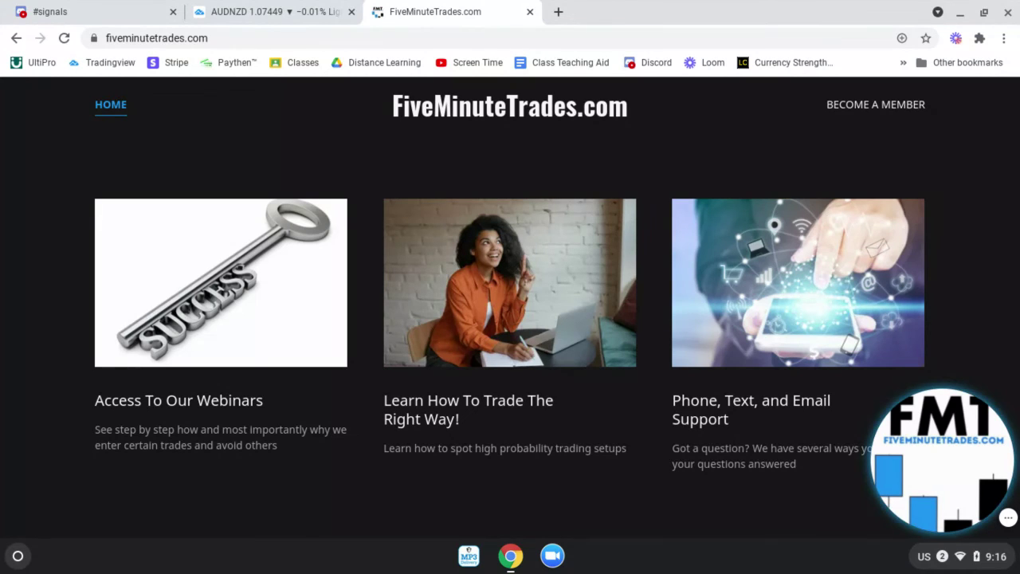
Step: Scroll down to the 'Want to learn more?' contact invitation and 'There's No Time Like The Present' banner
scroll(757, 300, down, 1)
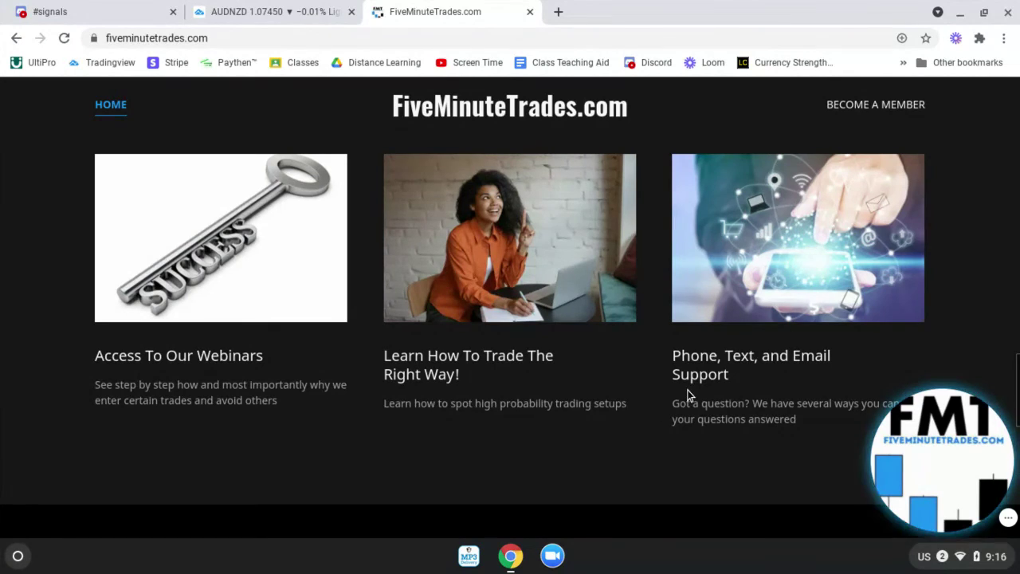
scroll(682, 391, down, 1)
scroll(678, 385, down, 4)
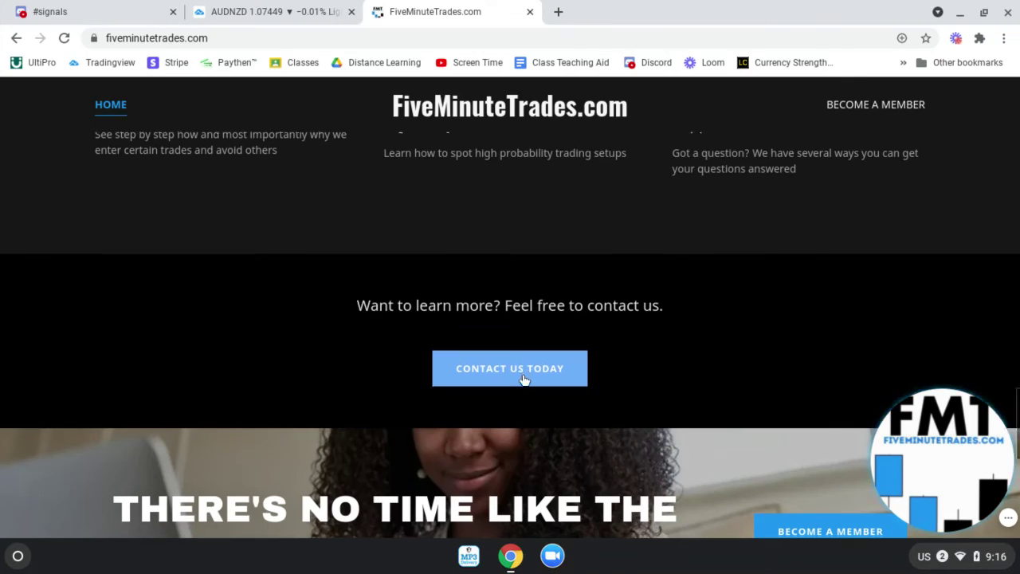
scroll(523, 377, down, 3)
scroll(516, 452, down, 1)
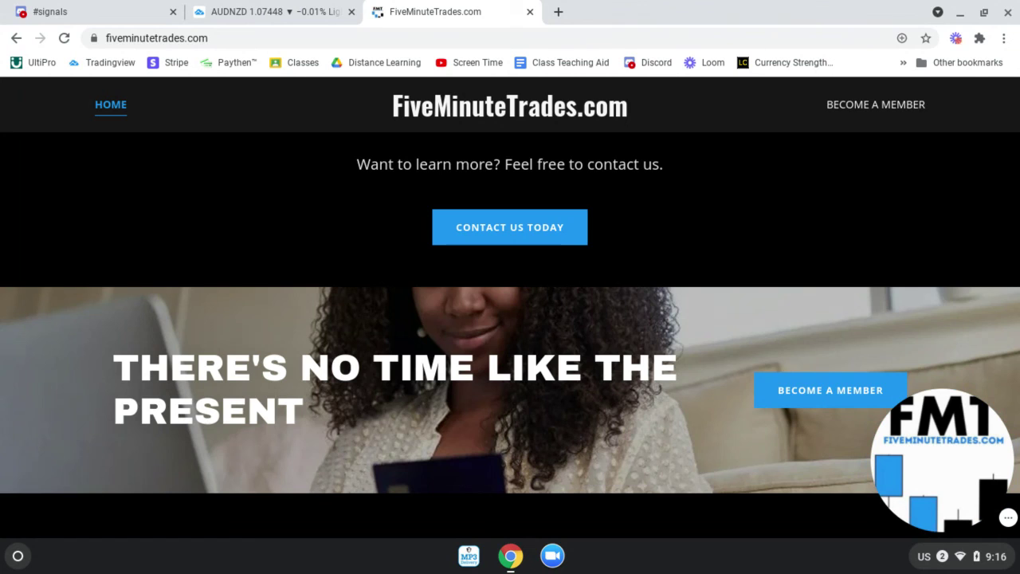
mouse_move(934, 425)
drag(934, 425, 671, 425)
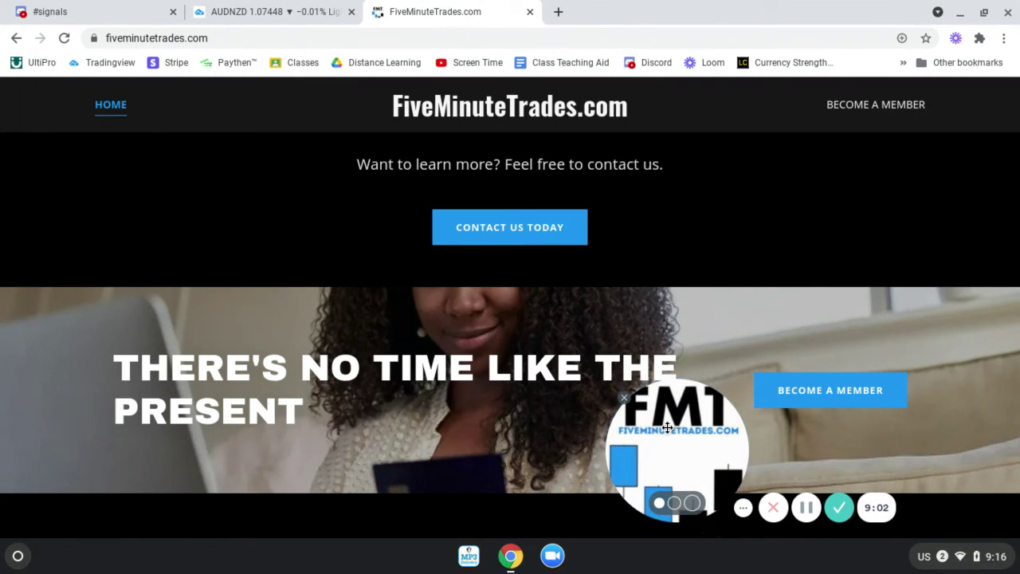